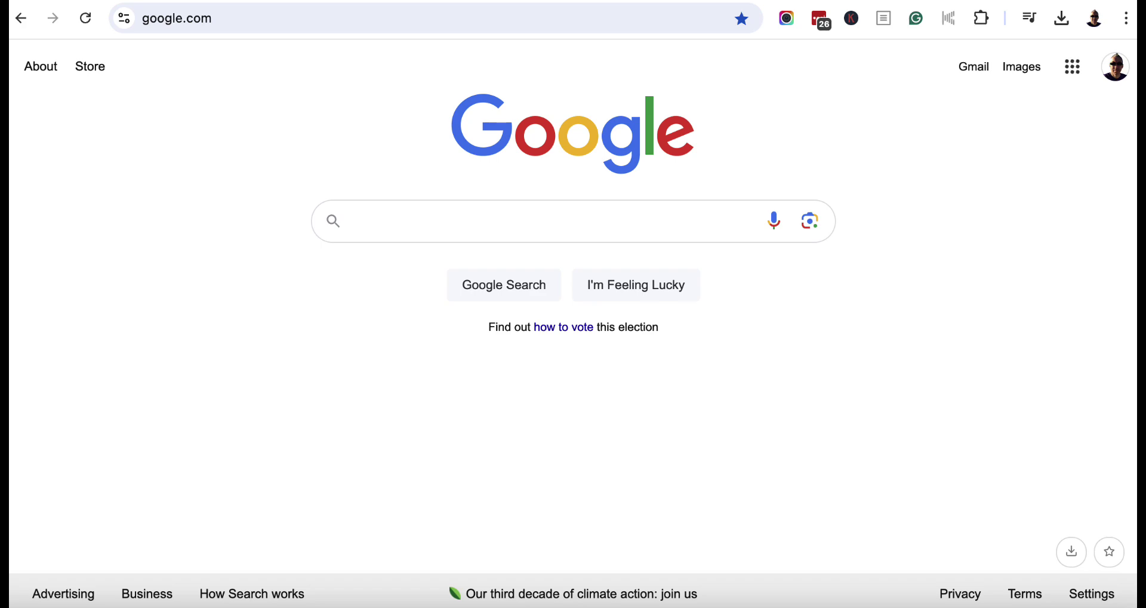
Step: Search Google for 'top trends in plant-based diet 2024' and browse the NIQ and PBFA trend results
text(top trends in plant-based diet 2024)
key(Return)
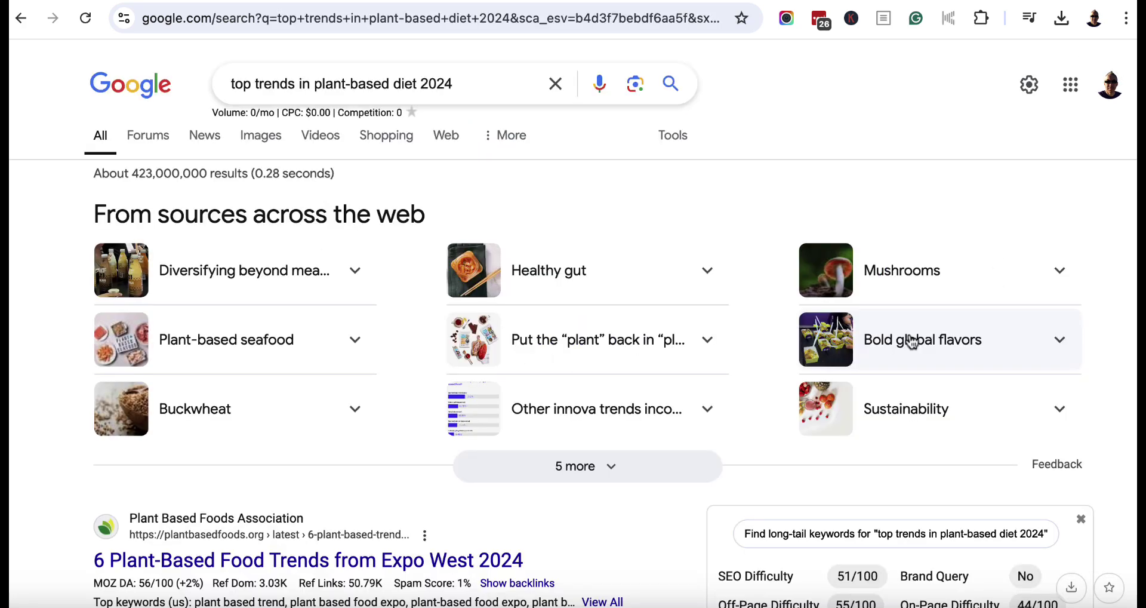
scroll(908, 337, down, 6)
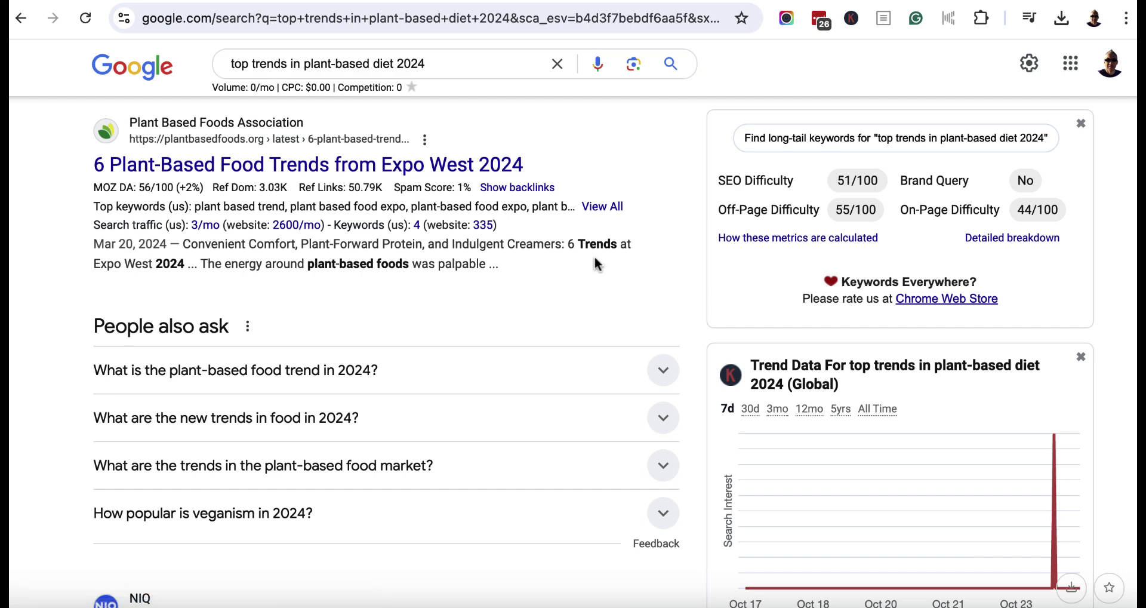
scroll(625, 342, down, 6)
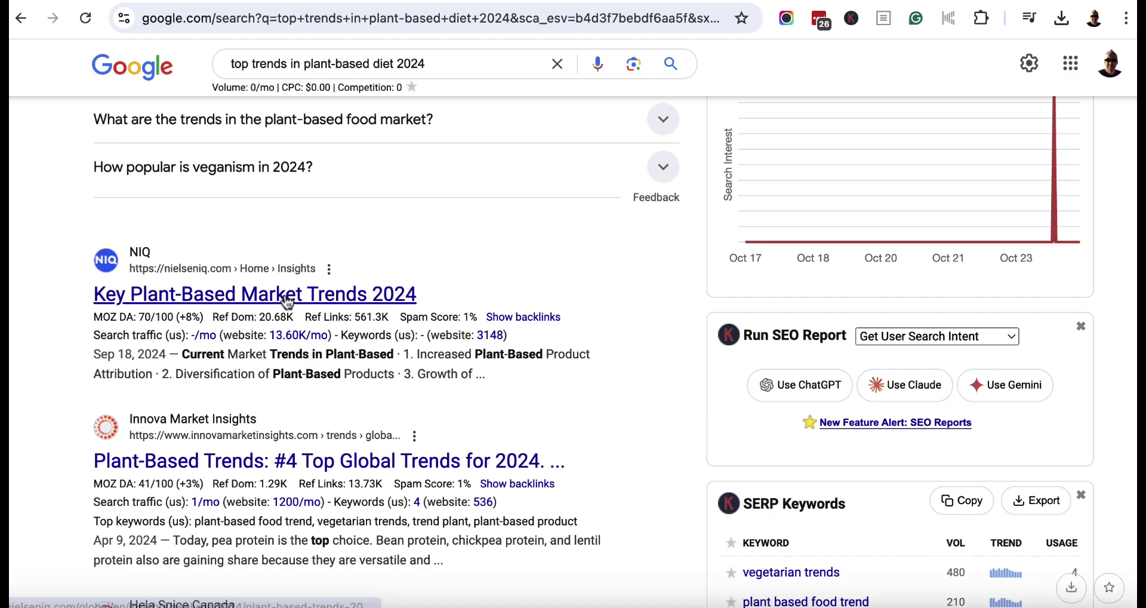
scroll(534, 321, down, 3)
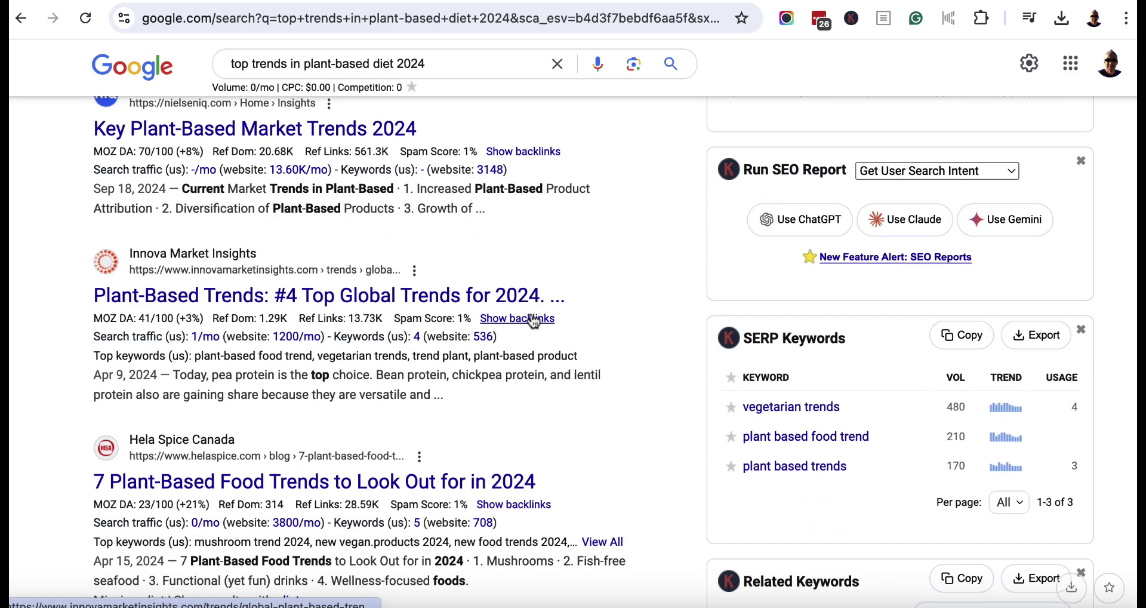
scroll(533, 320, down, 5)
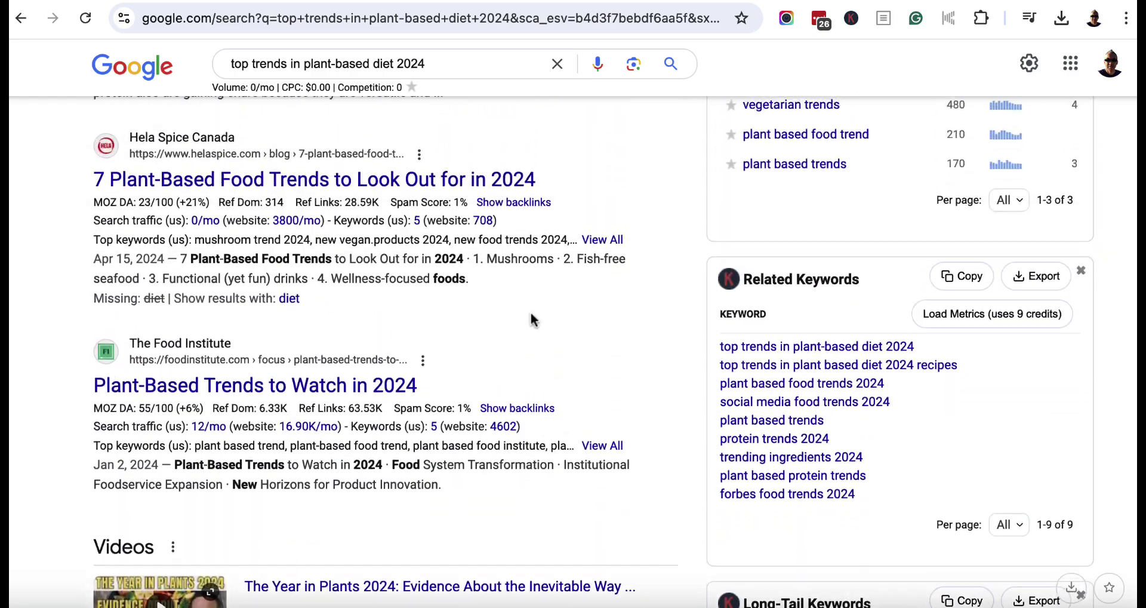
scroll(530, 310, up, 14)
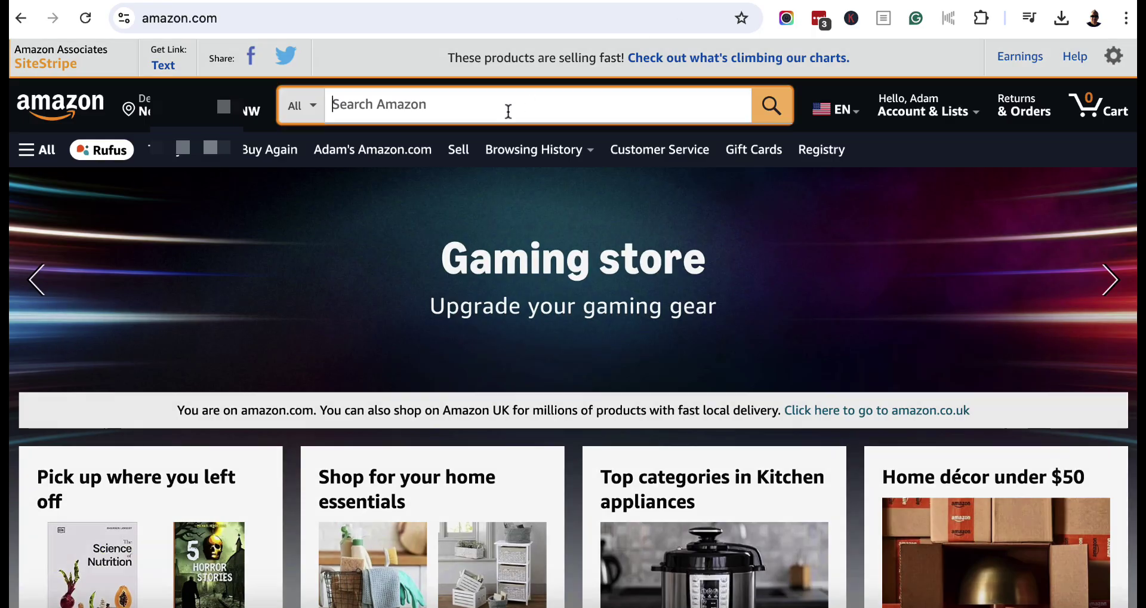
Step: Search Amazon for 'plant-based protein powder' and browse products such as Vega and PlantFusion
click(507, 108)
text(plant-based protein powder.)
key(Return)
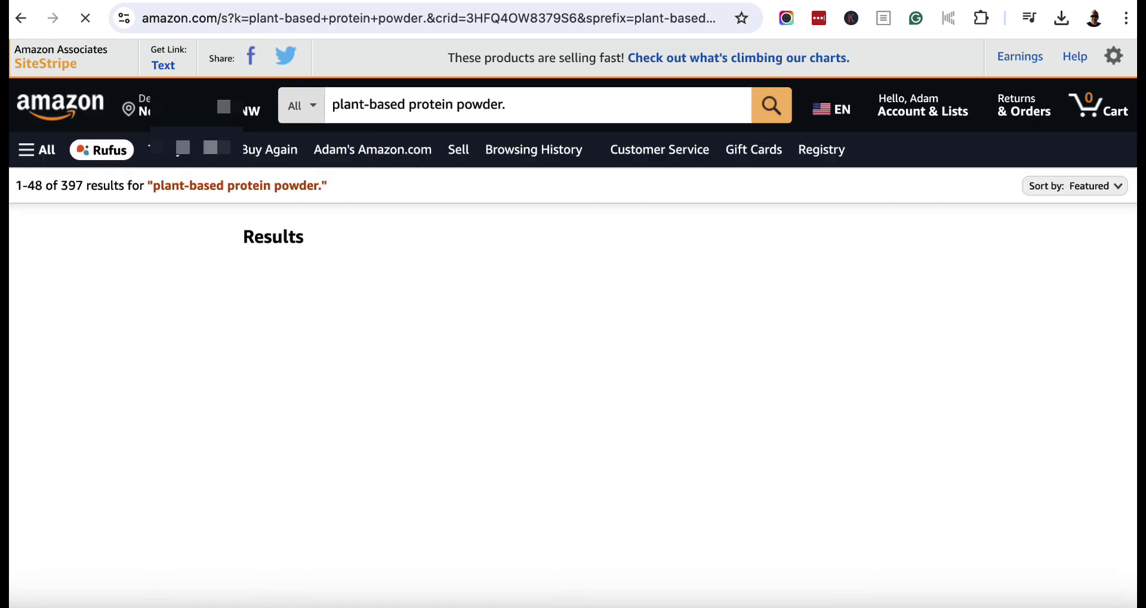
scroll(521, 284, down, 5)
scroll(520, 284, down, 15)
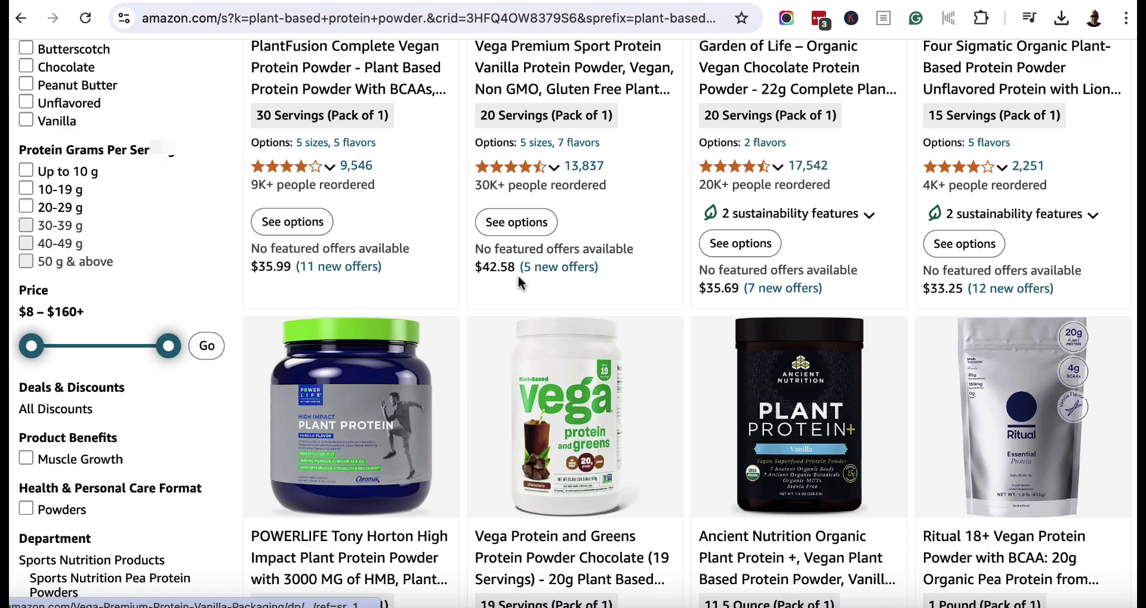
scroll(521, 284, up, 20)
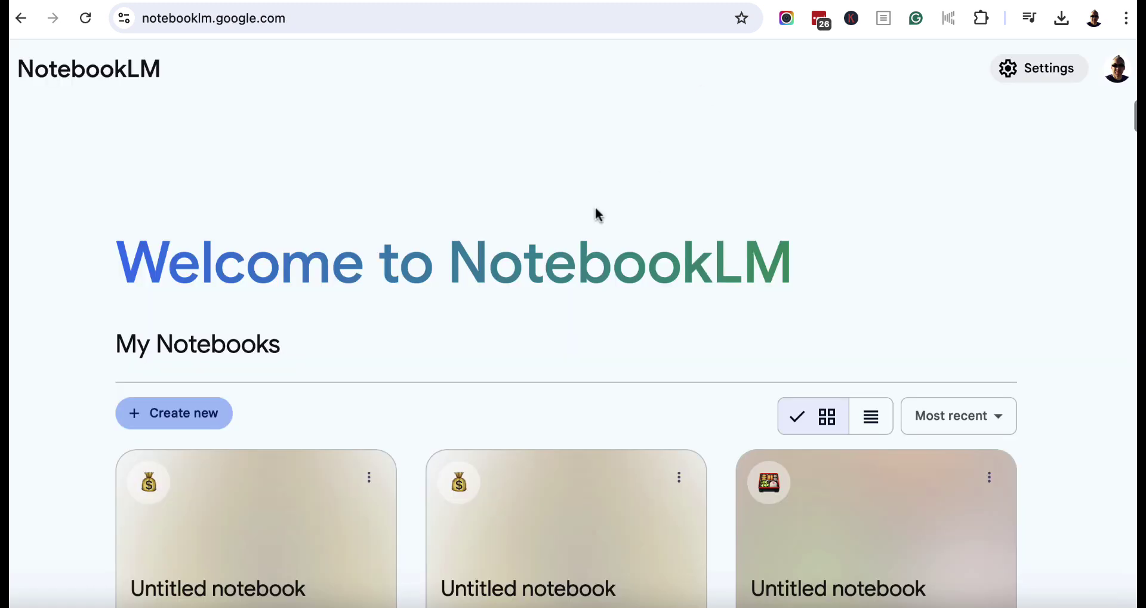
Step: Create a new notebook and choose a website link as its first source
scroll(596, 213, down, 3)
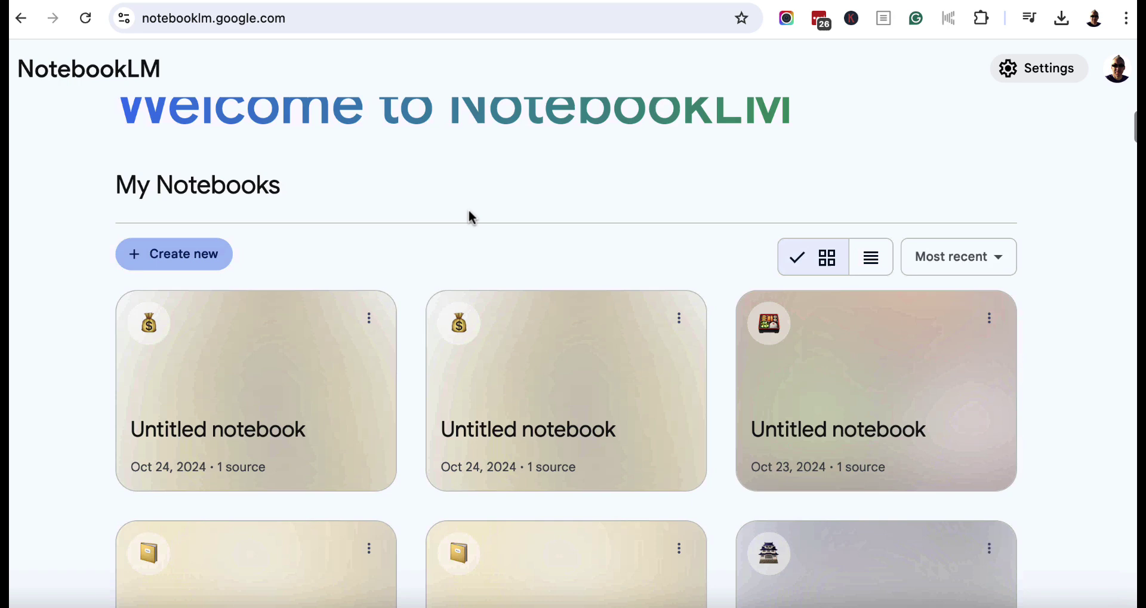
click(171, 233)
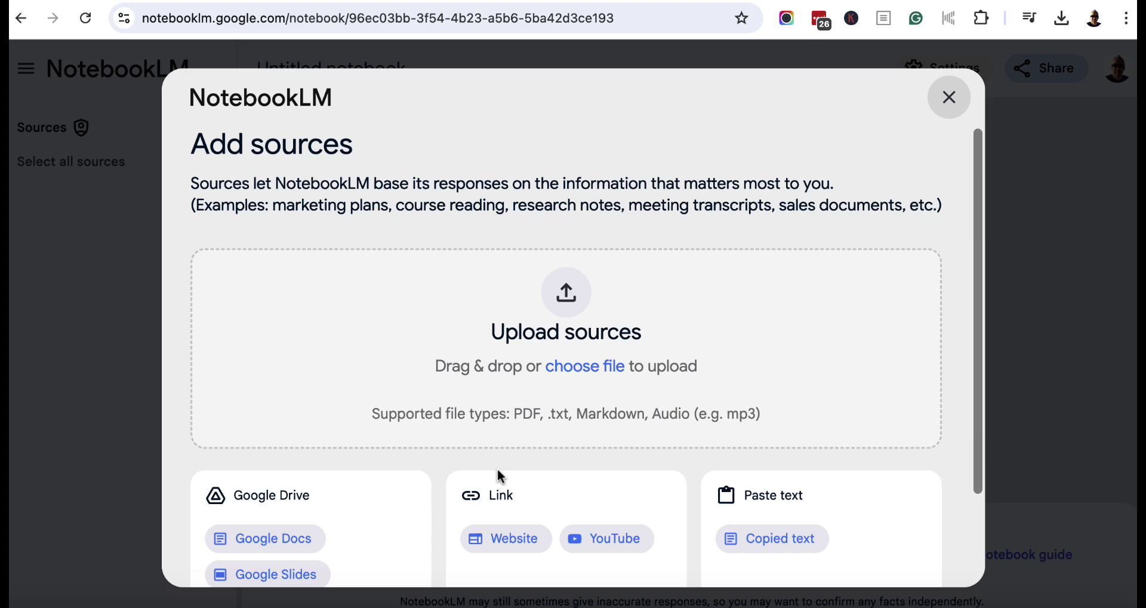
click(500, 540)
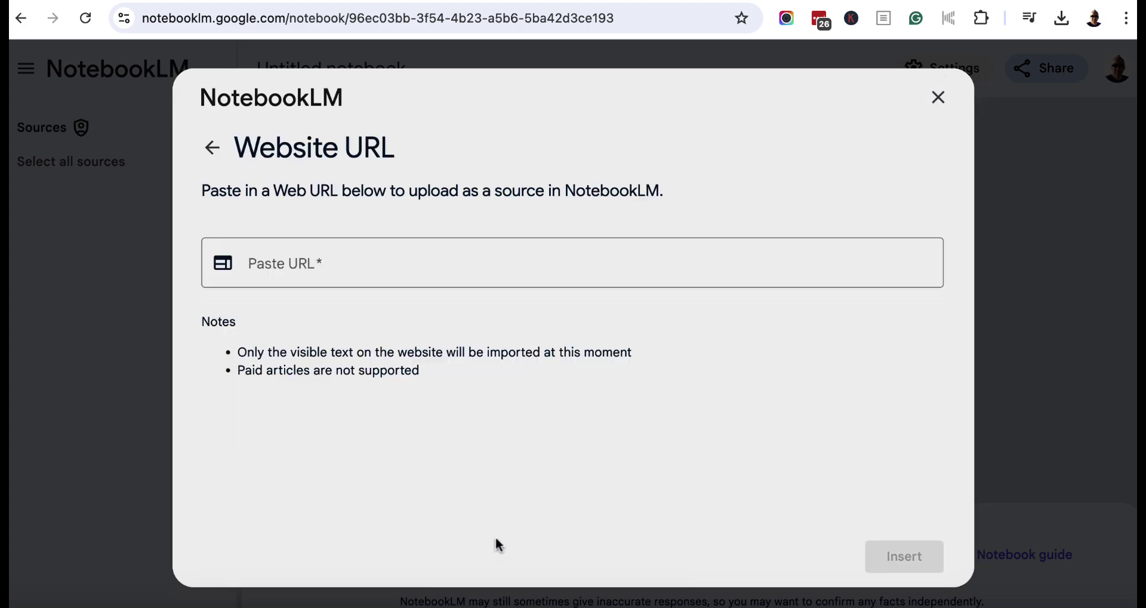
Step: Copy the Plant Based Foods Association Expo West 2024 article URL and insert it as a source
click(600, 2)
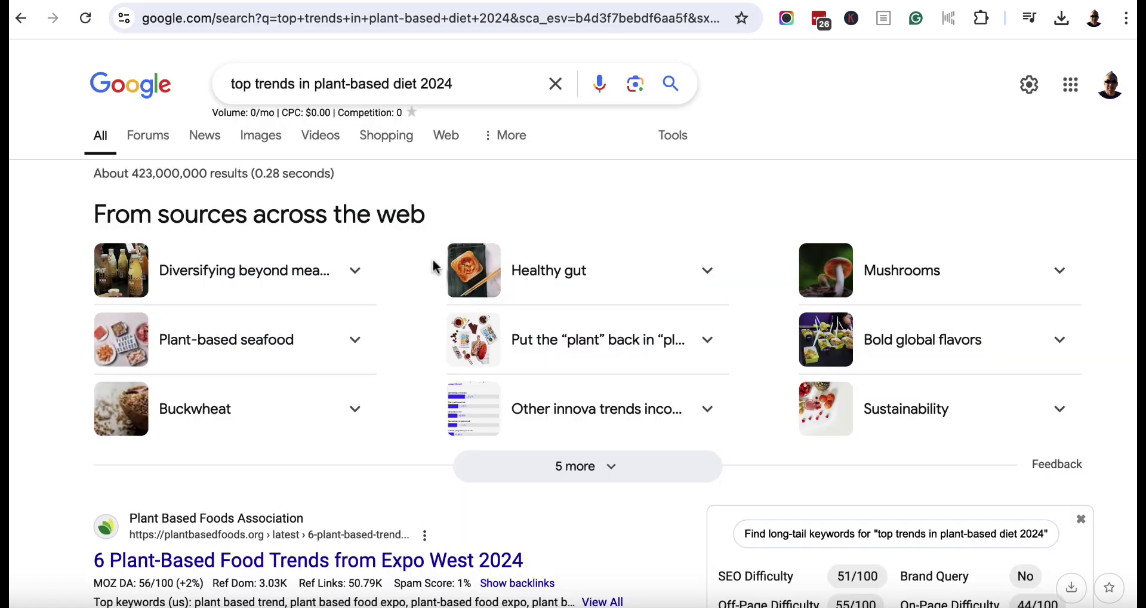
scroll(431, 271, down, 3)
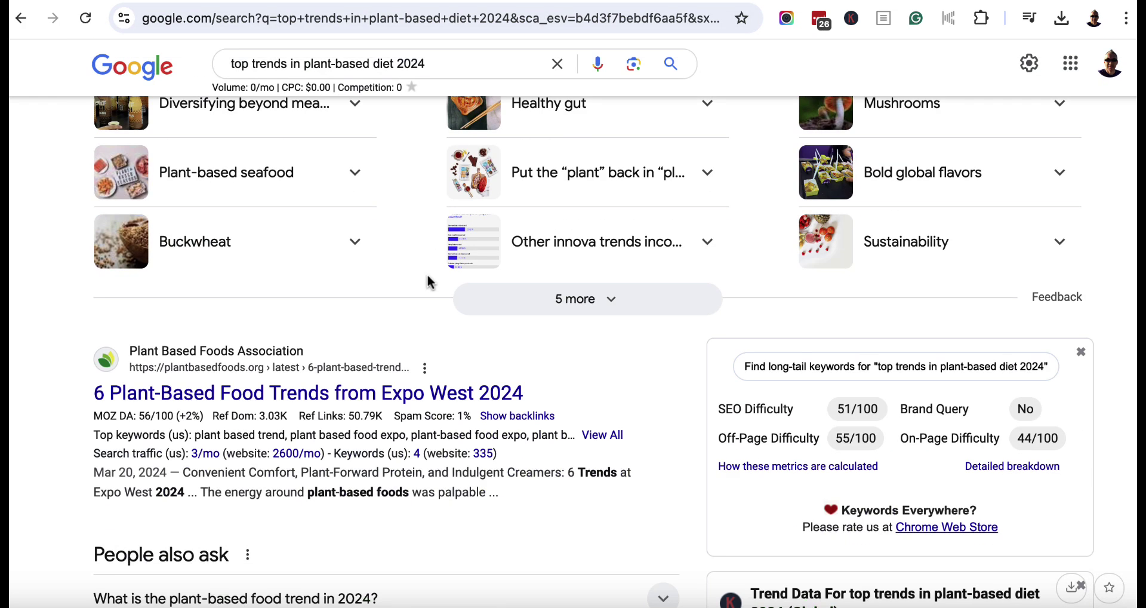
right_click(407, 396)
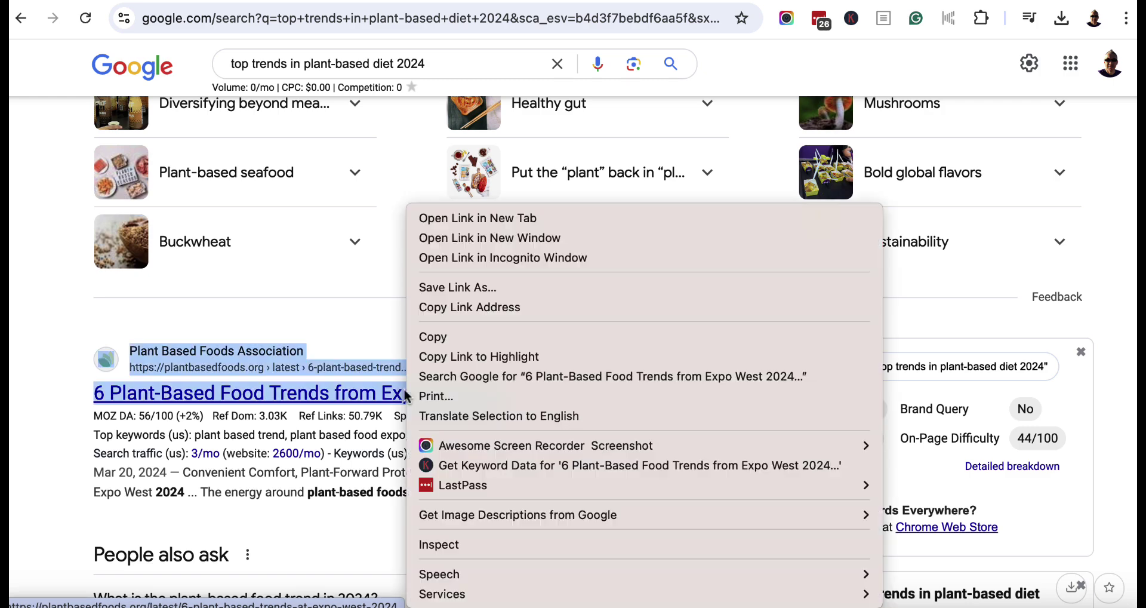
click(457, 217)
click(606, 20)
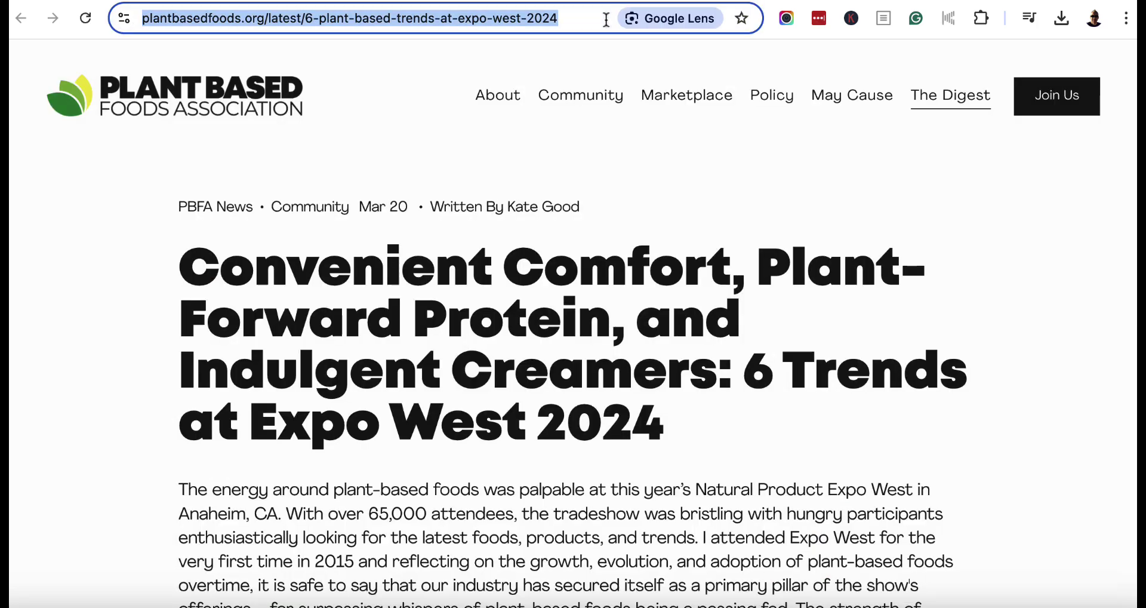
key(ctrl+c)
key(ctrl+Tab)
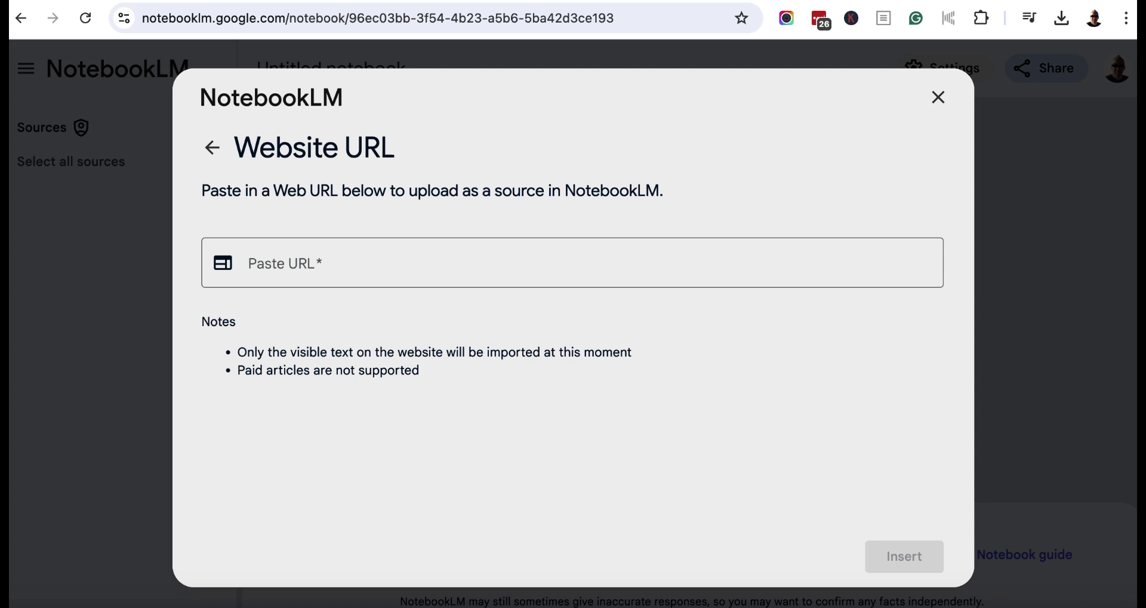
click(326, 256)
key(ctrl+v)
click(895, 555)
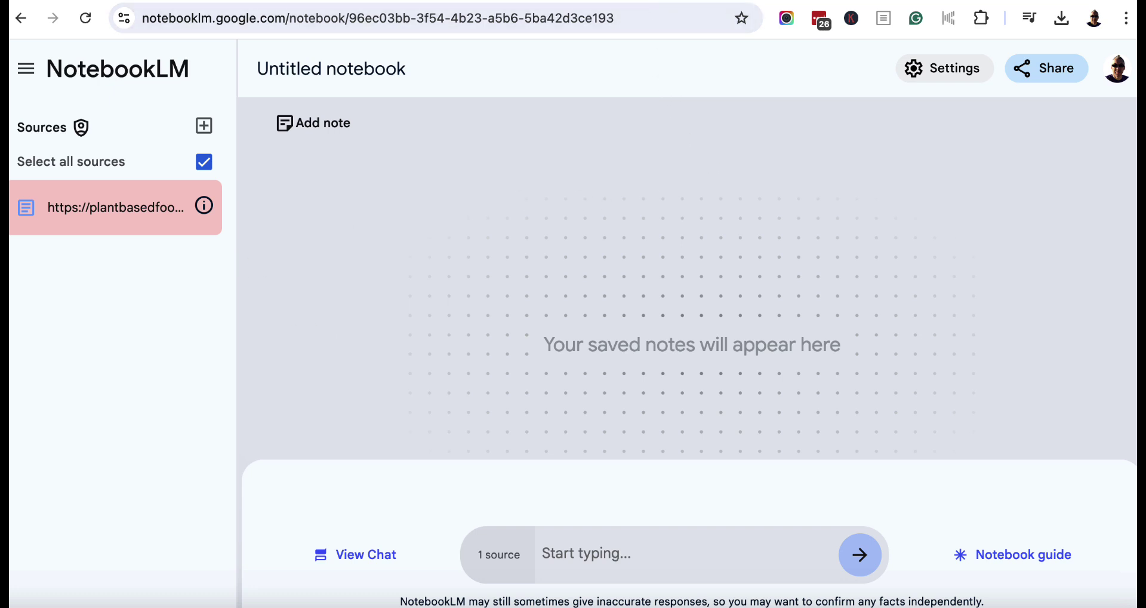
Step: Show the Expo West article in Reader View and select its text from title through section 6
key(ctrl+Tab)
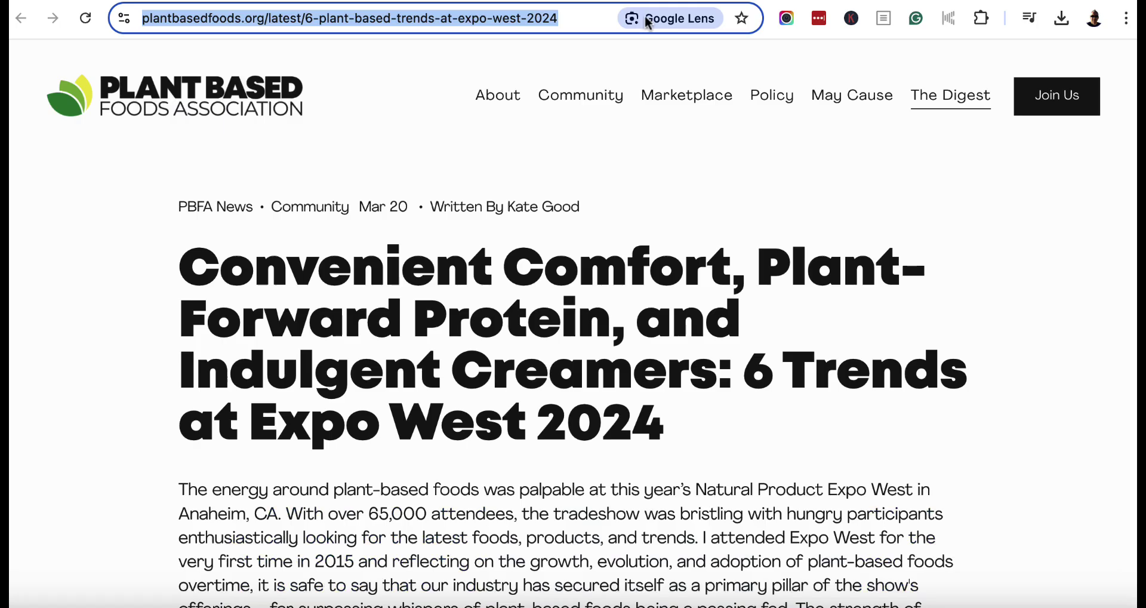
click(883, 19)
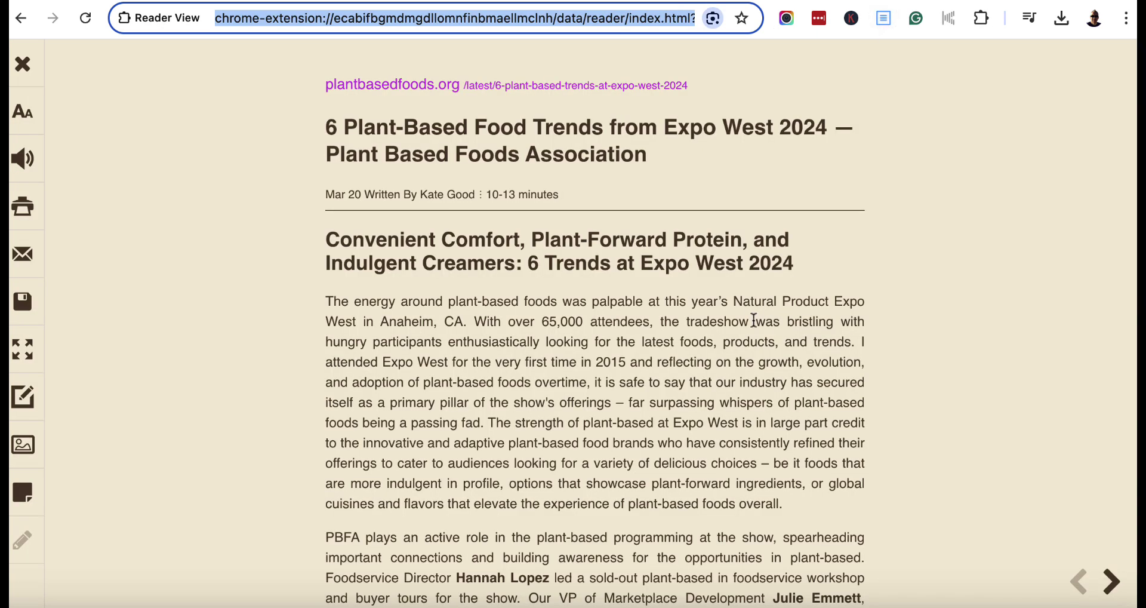
scroll(330, 347, down, 3)
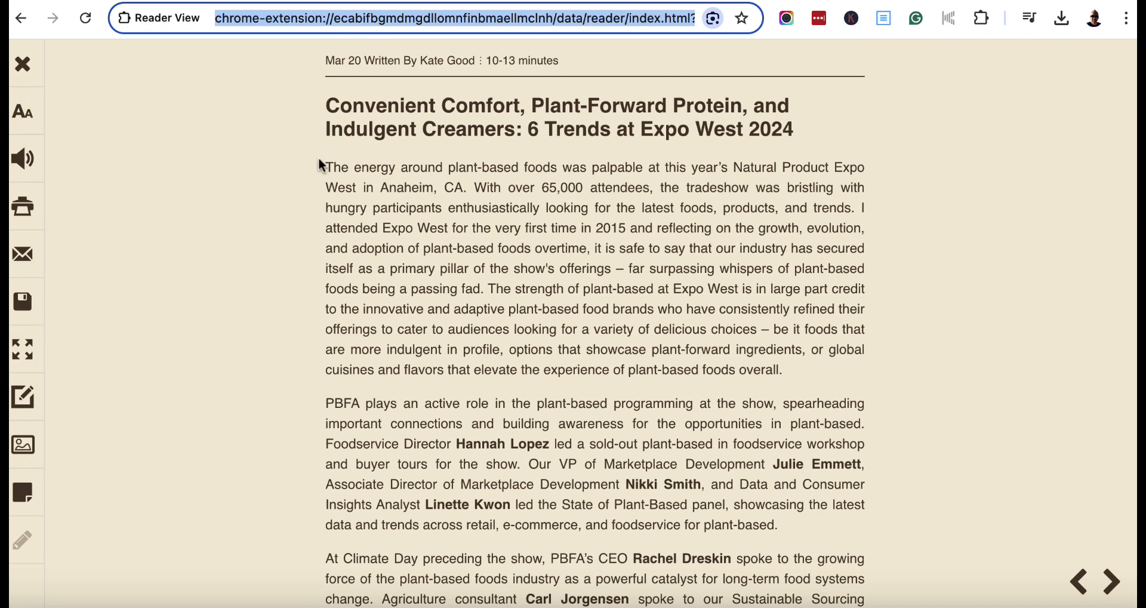
drag(328, 100, 517, 393)
scroll(391, 354, down, 20)
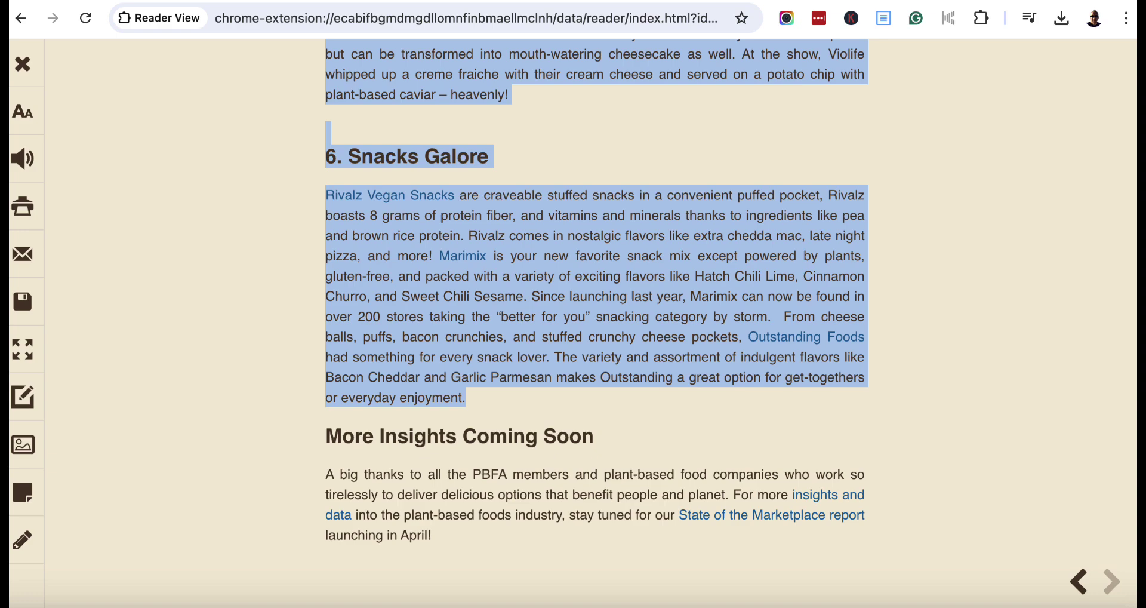
key(ctrl+Tab)
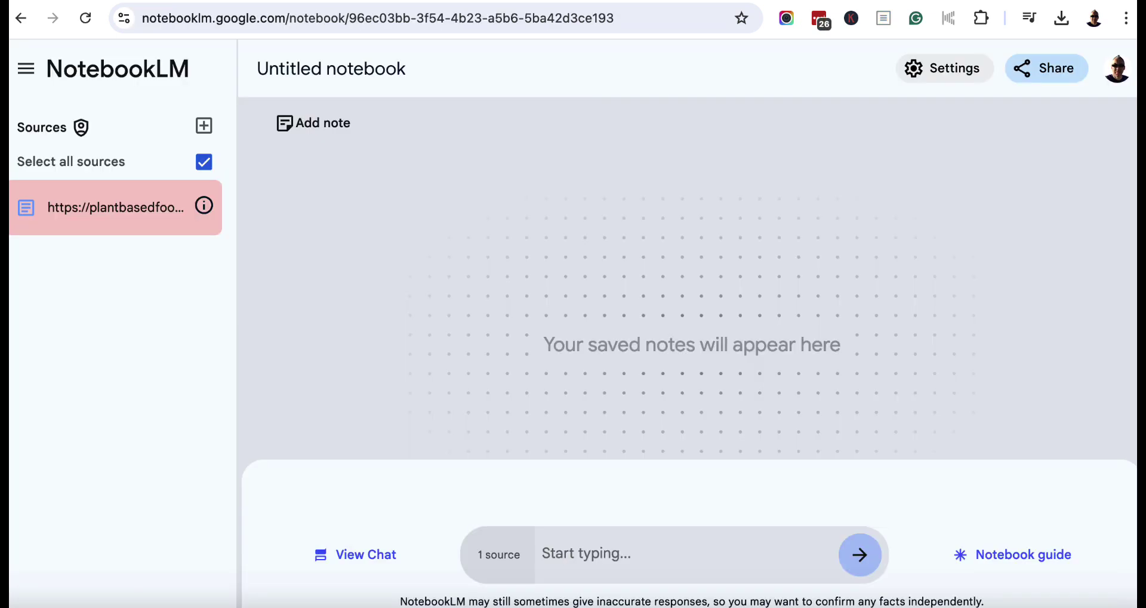
Step: Add the copied article as a Pasted Text source and enter the most-popular-products question
click(206, 128)
click(791, 535)
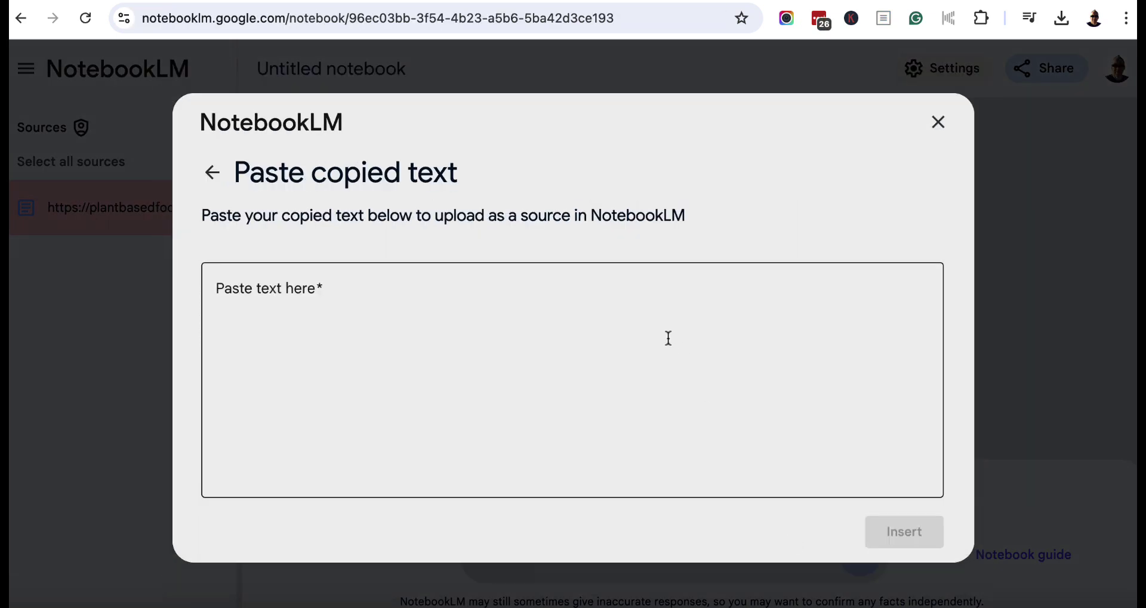
click(667, 338)
key(ctrl+v)
click(896, 528)
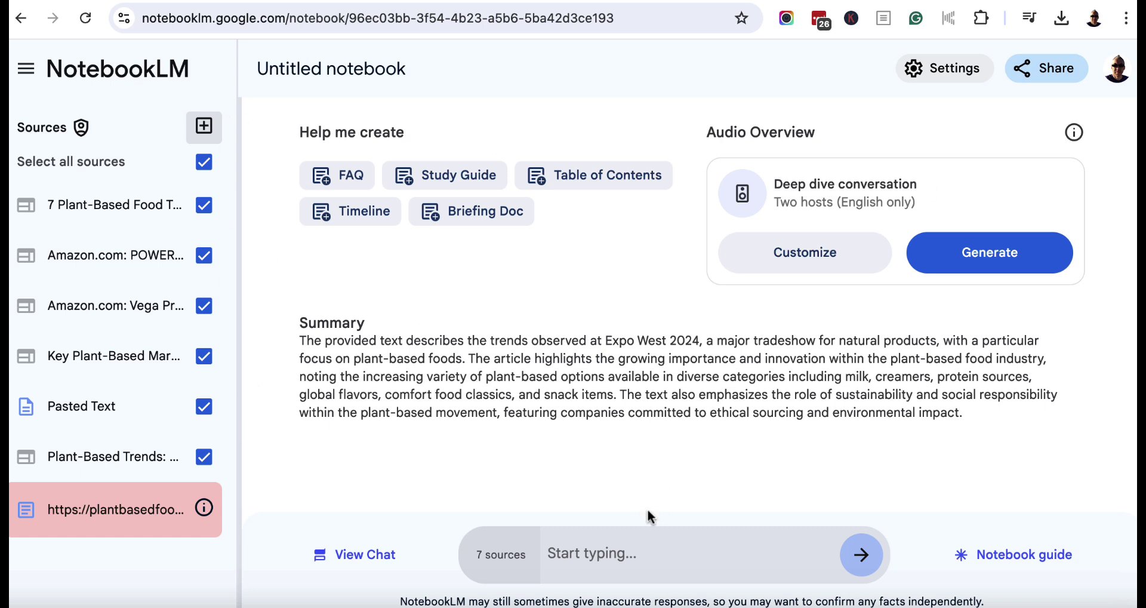
click(600, 553)
key(ctrl+v)
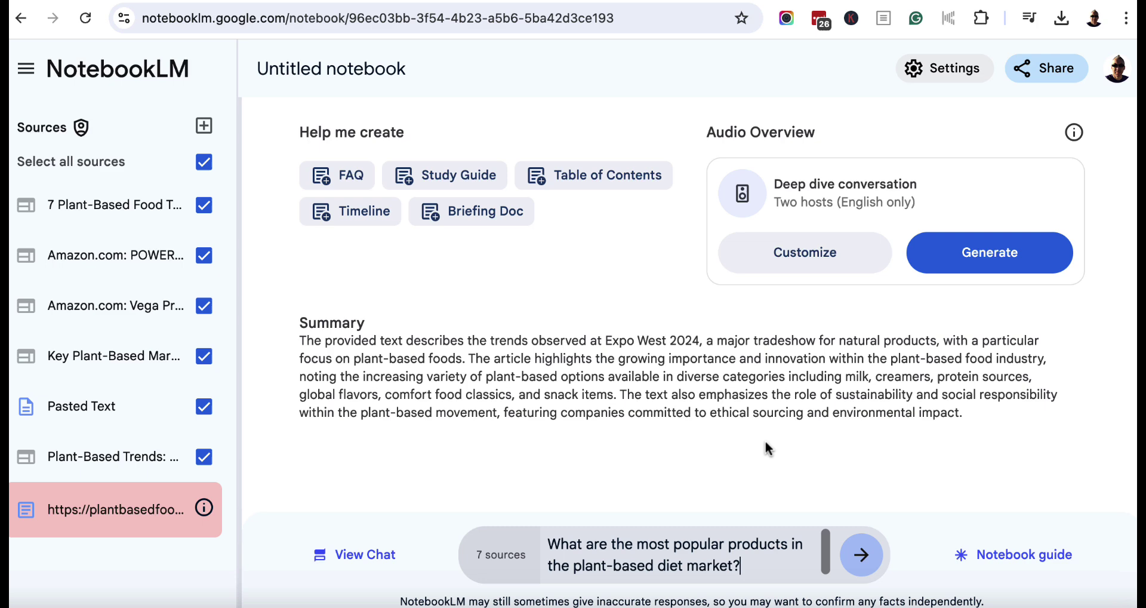
Step: Submit the popular-products question and review the answer citing mushrooms, plant-based seafood and protein powders
click(863, 555)
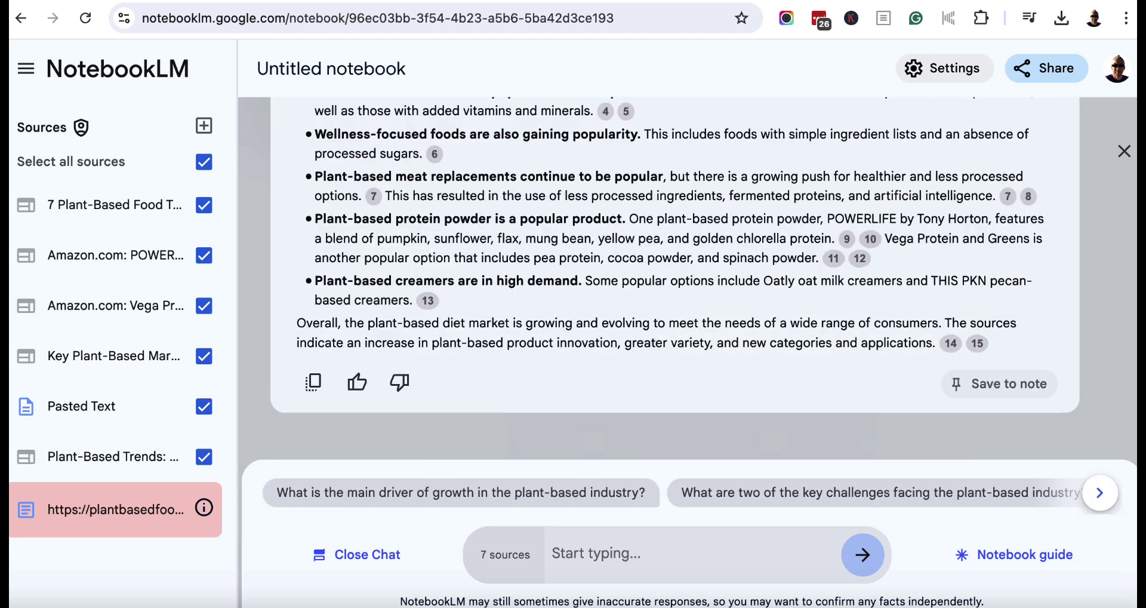
scroll(681, 256, up, 3)
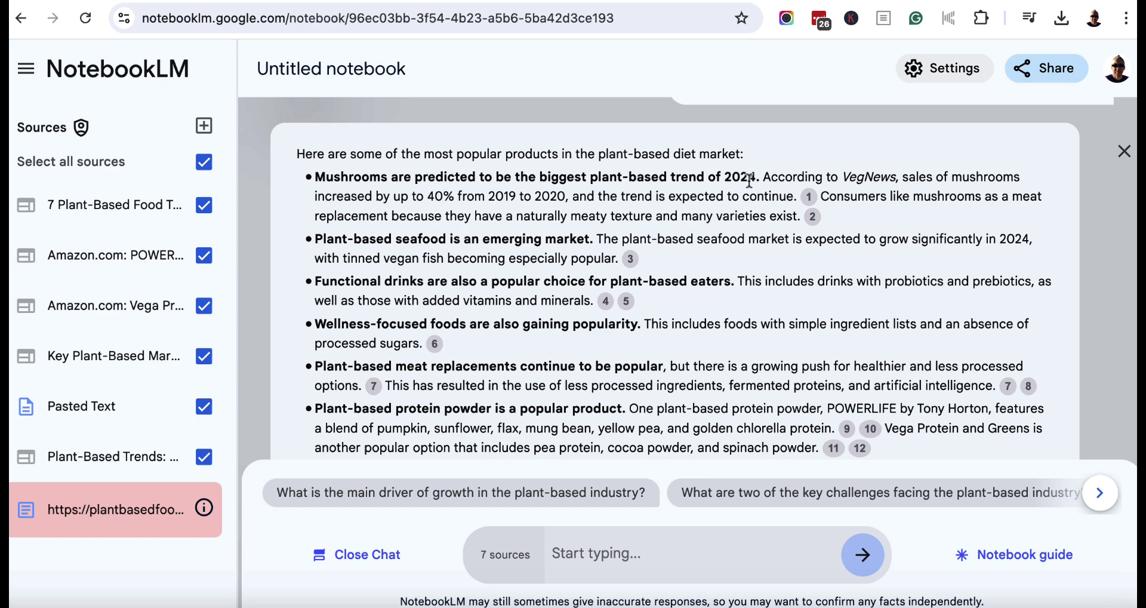
scroll(436, 259, down, 1)
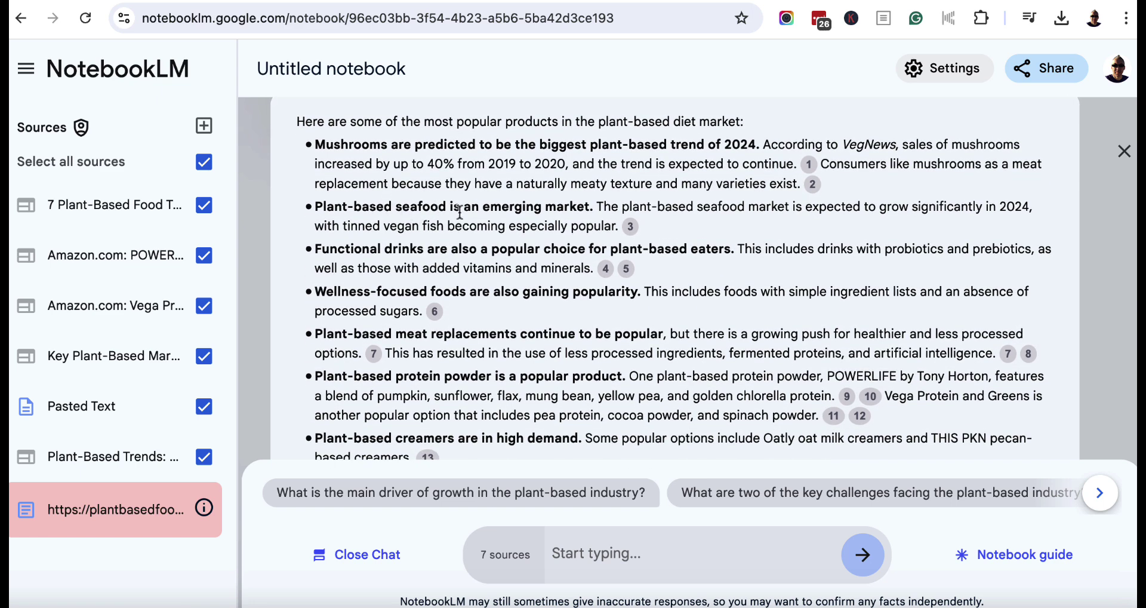
scroll(466, 254, down, 2)
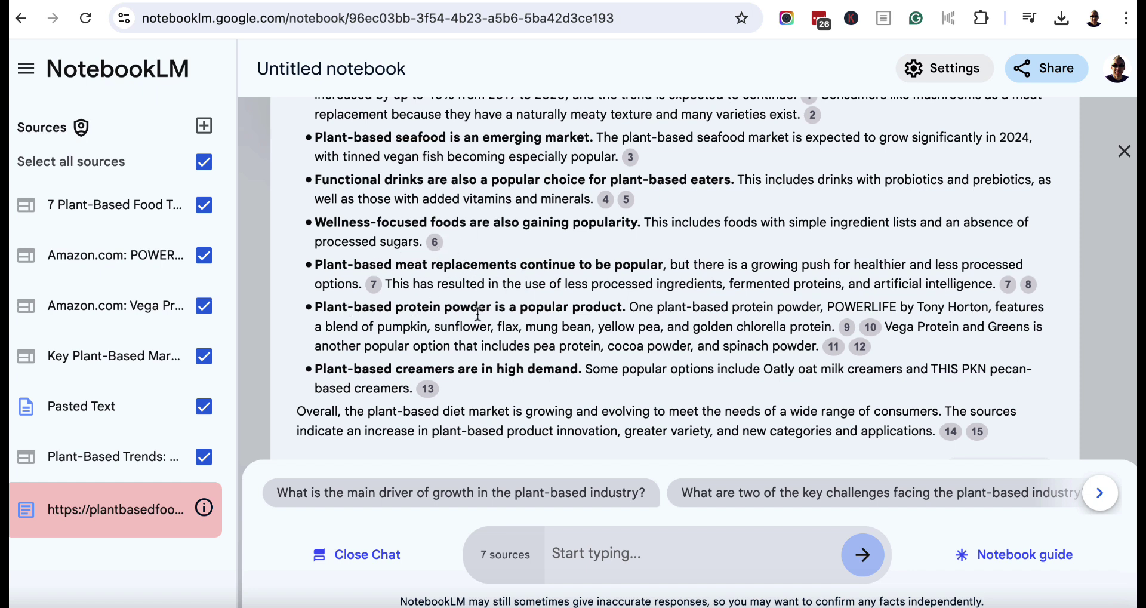
scroll(537, 369, up, 1)
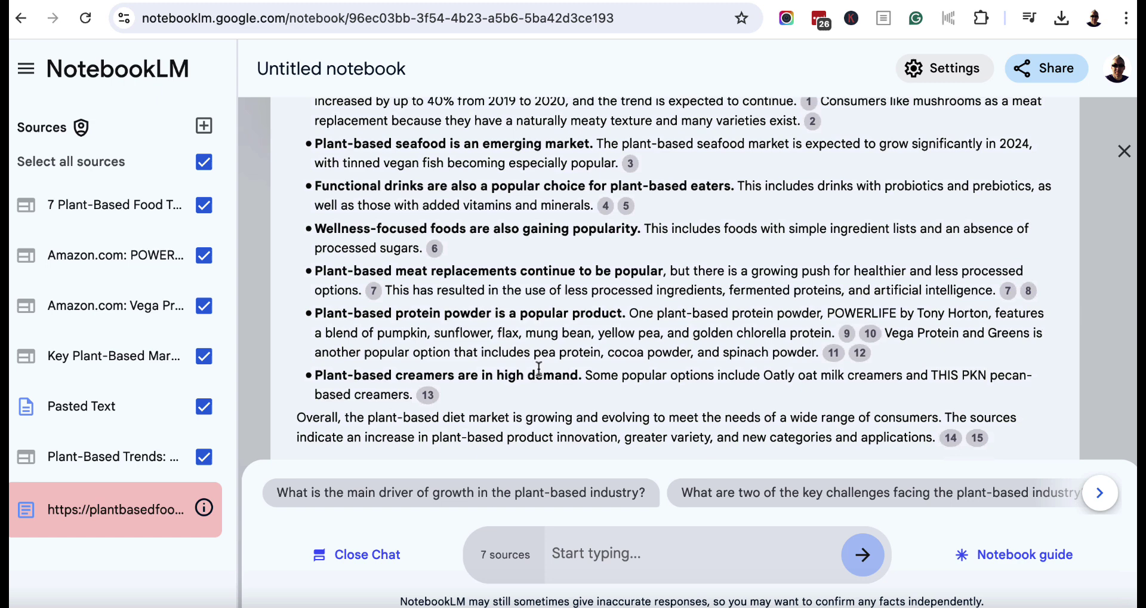
scroll(540, 368, up, 1)
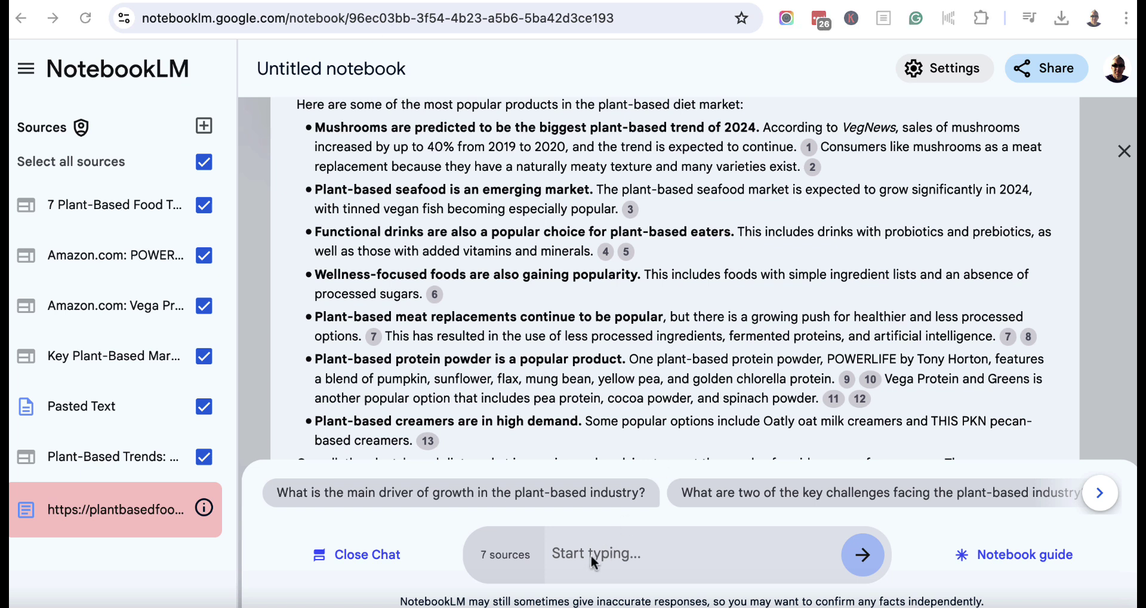
Step: Ask about 2025 plant-based trends and review the answer on global cuisines and functional products
click(570, 550)
text(What trends are emerging in the plant-based diet niche for 2025?)
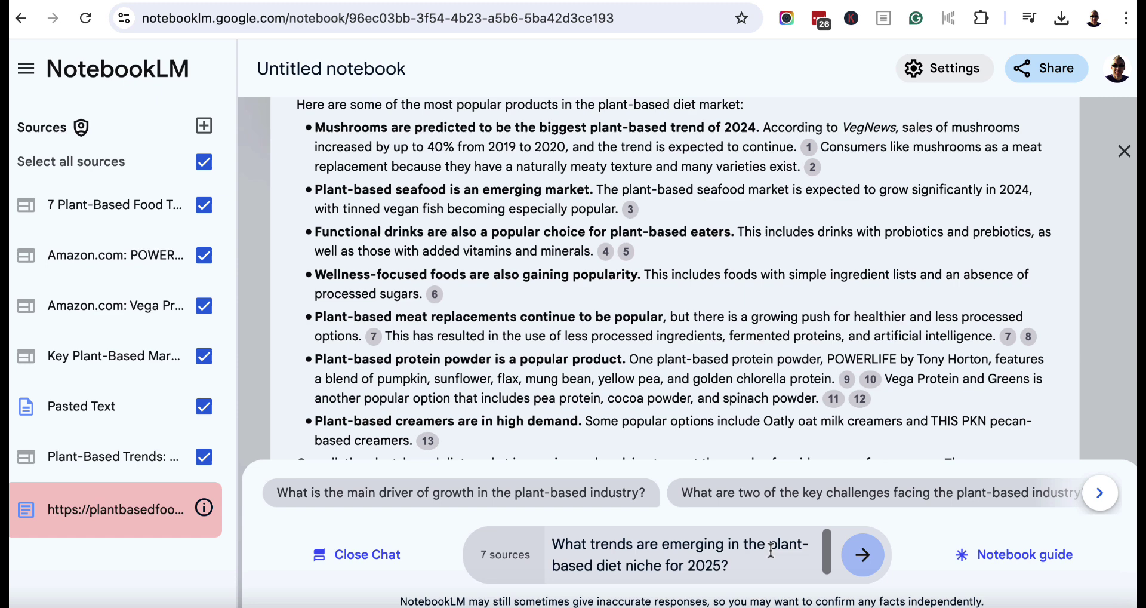
click(863, 555)
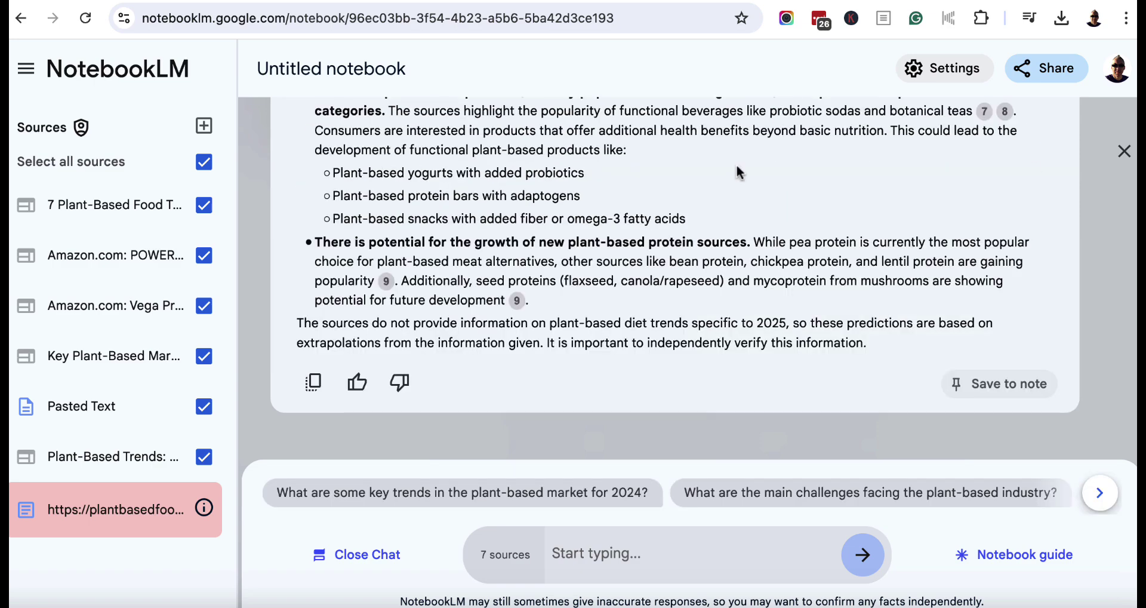
scroll(684, 242, up, 9)
scroll(685, 245, up, 3)
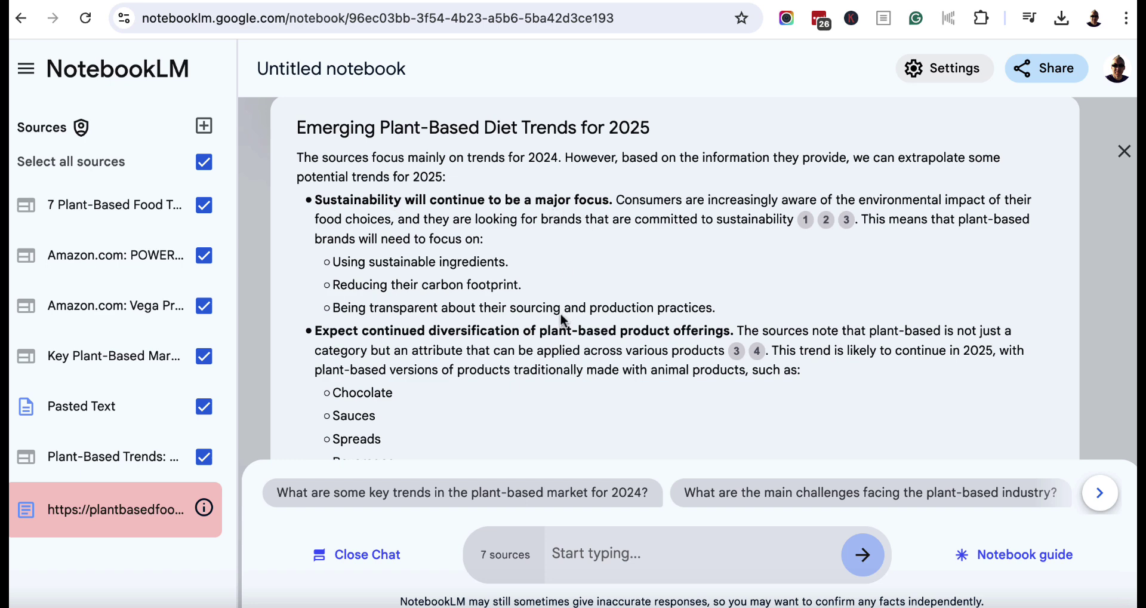
scroll(564, 344, down, 2)
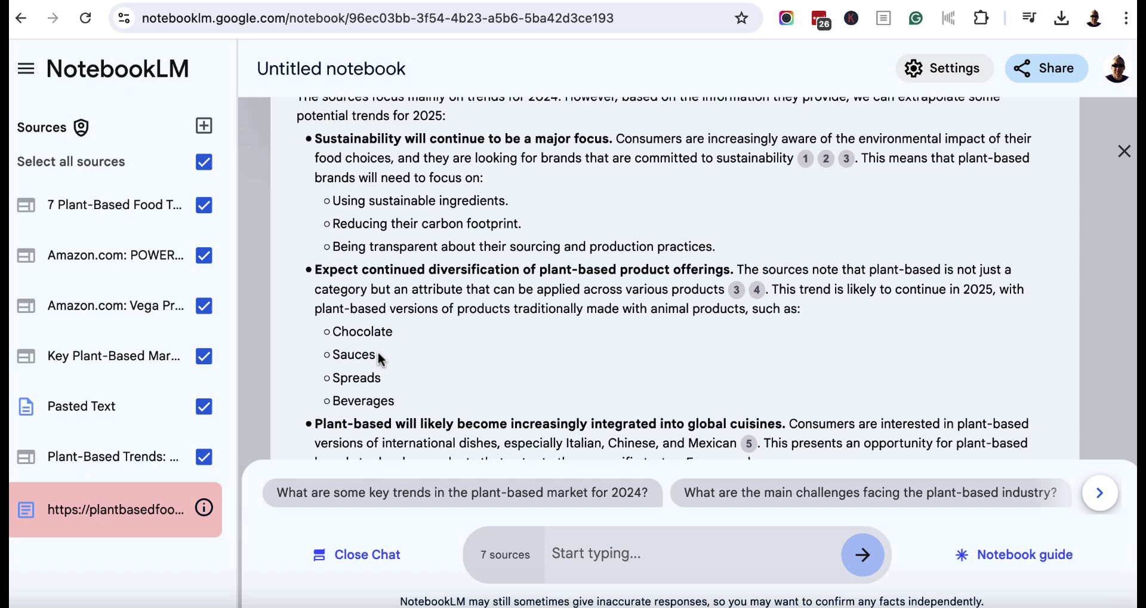
scroll(544, 391, down, 5)
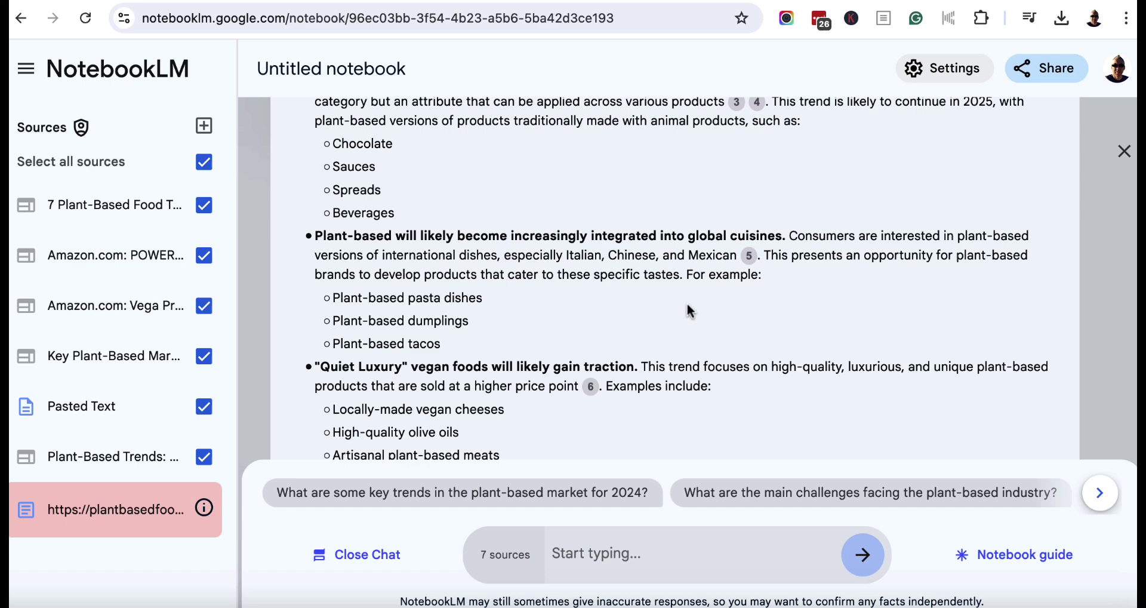
scroll(686, 303, down, 3)
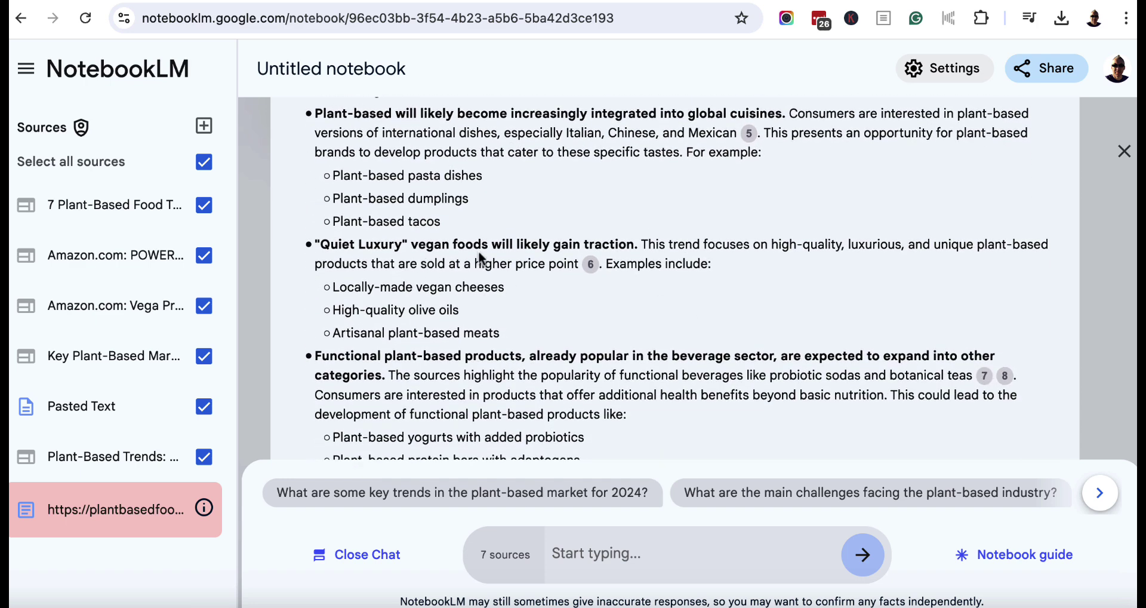
scroll(480, 258, down, 6)
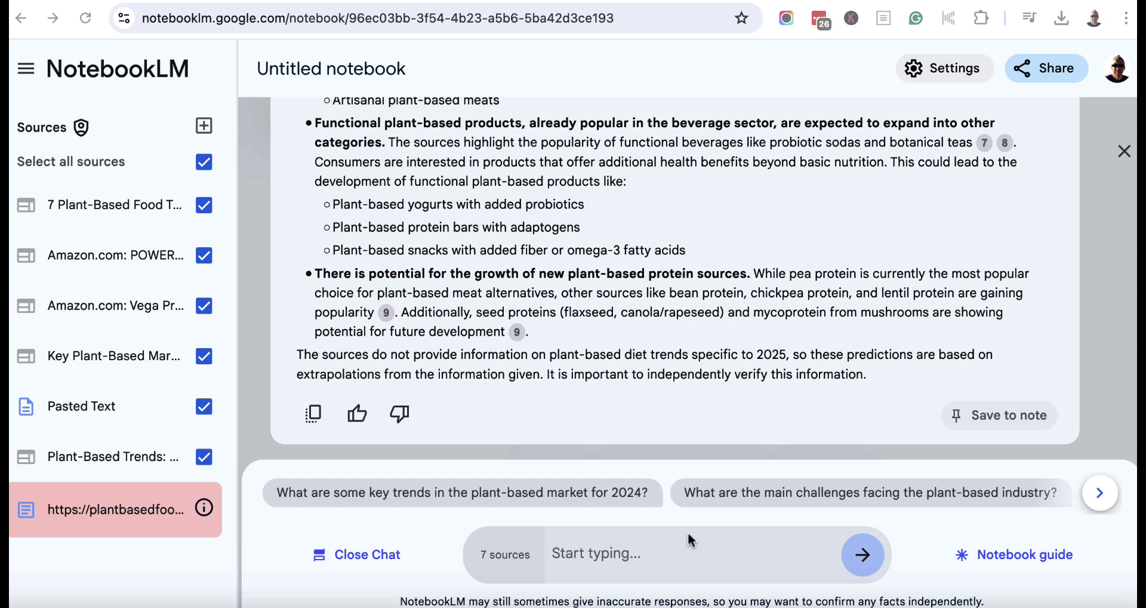
Step: Ask about plant-based protein market gaps and review the answer on healthier replacements, pricing and sourcing
click(609, 551)
text(What gaps exist in the plant-based protein market?)
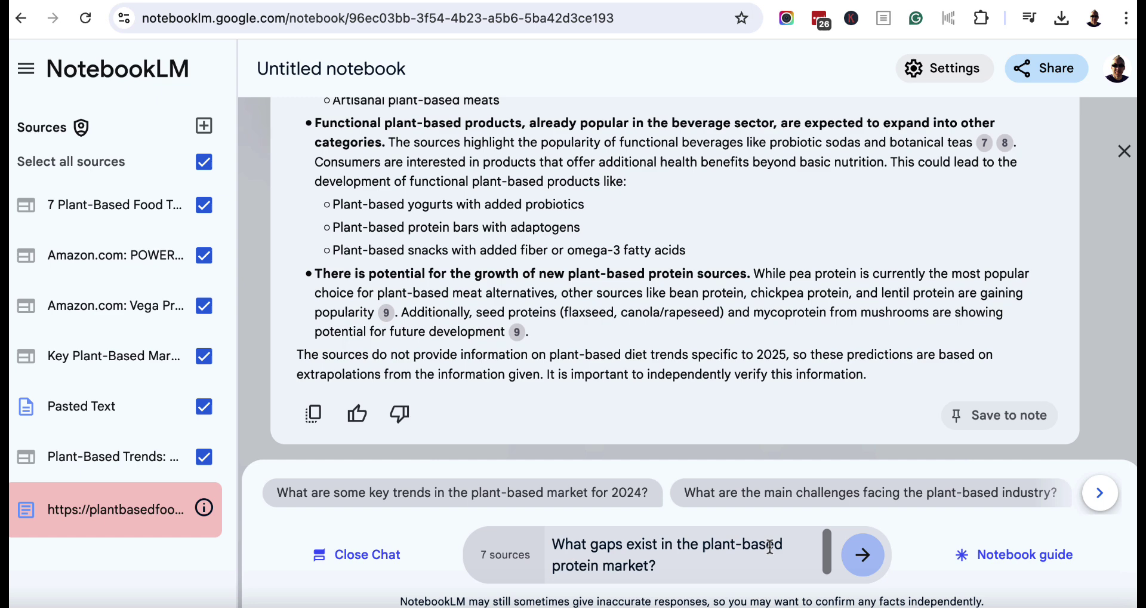
click(863, 554)
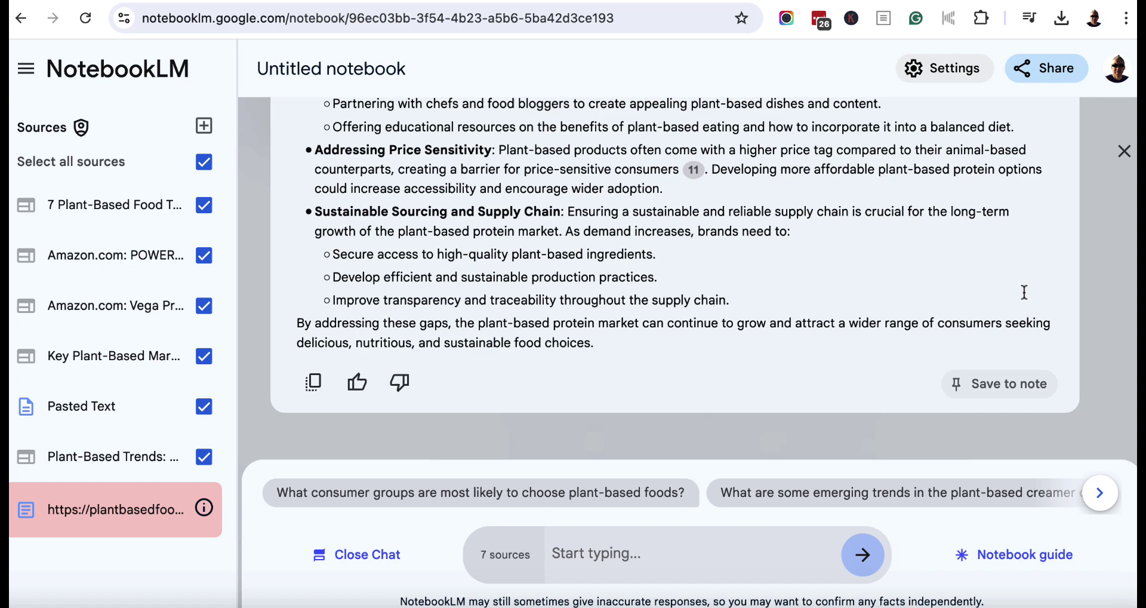
scroll(708, 299, up, 5)
scroll(708, 298, up, 4)
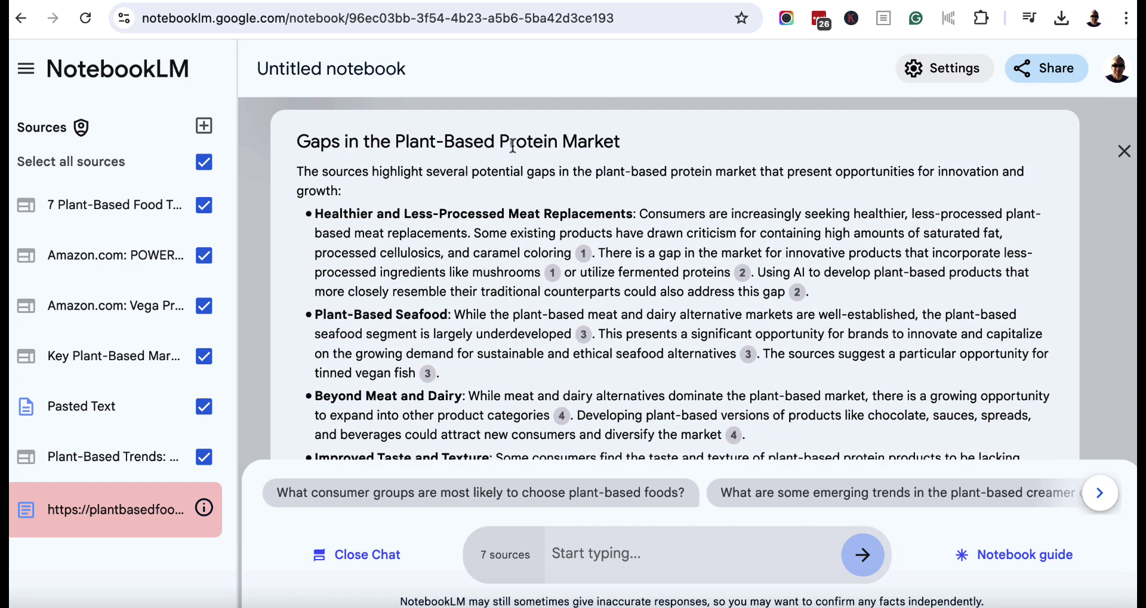
scroll(580, 285, down, 2)
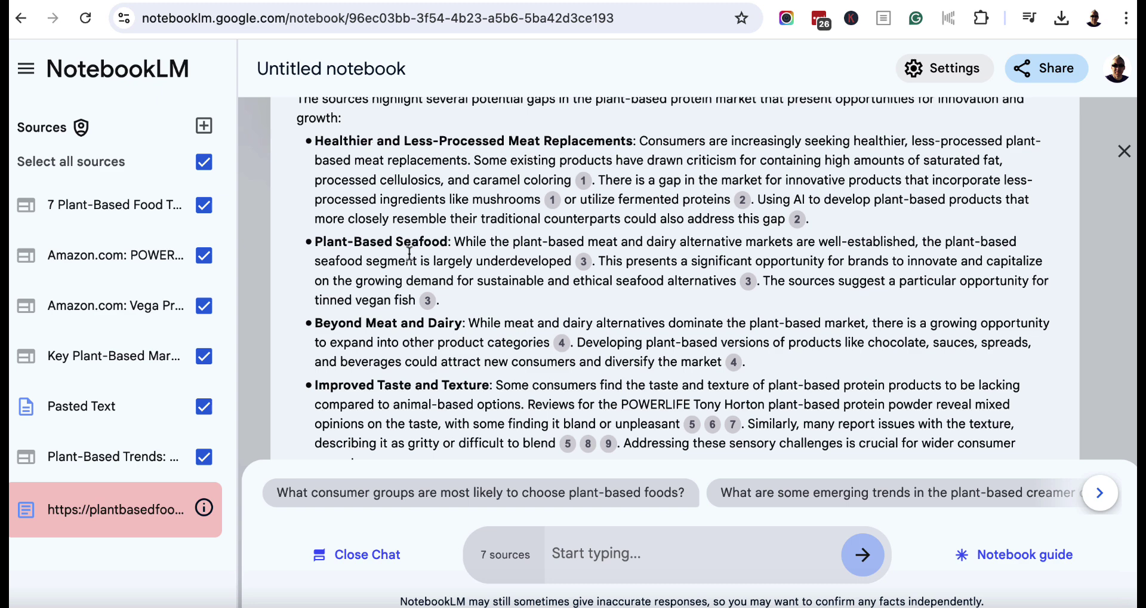
scroll(445, 245, down, 1)
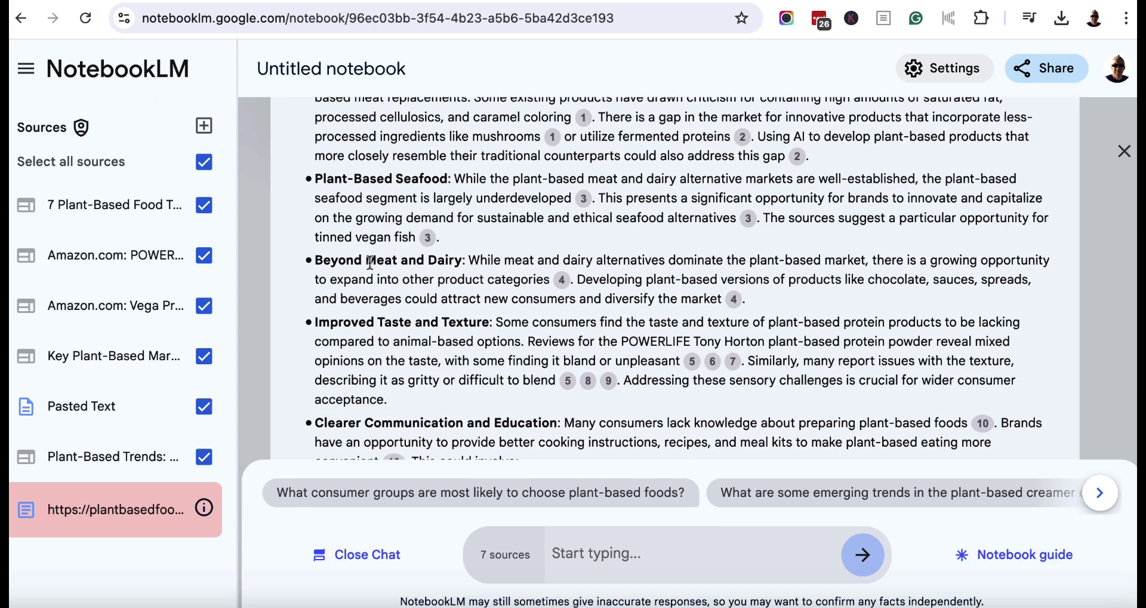
scroll(473, 262, down, 3)
scroll(473, 263, down, 3)
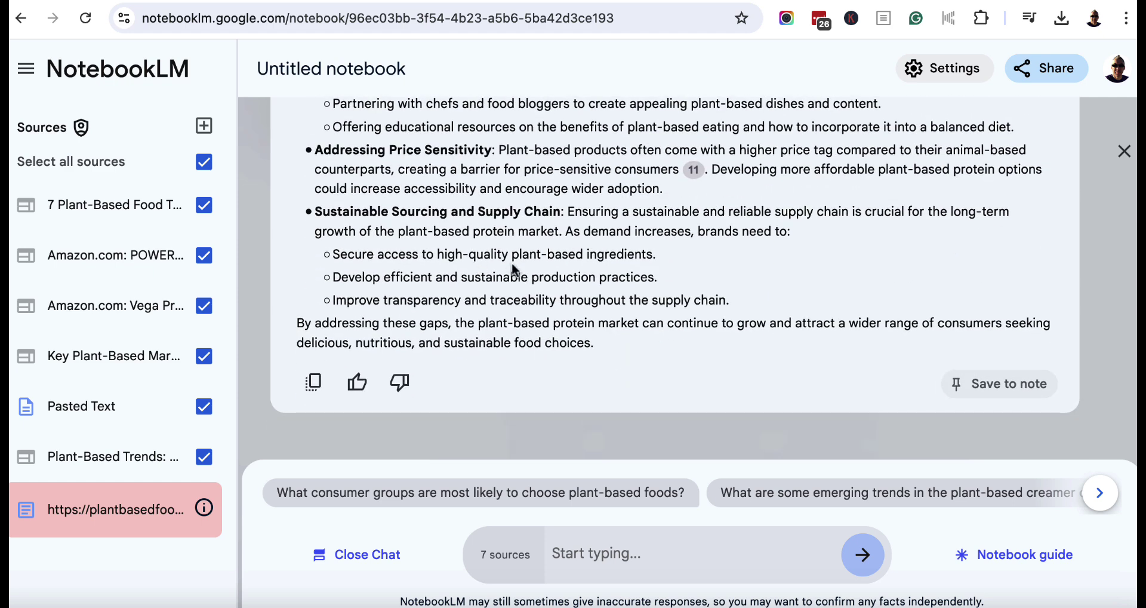
Step: Ask about people's plant-based search trends and review the answer citing about 451,000 'Plant-Based' searches
click(601, 548)
text(What are people searching for related to the plant-based diet?)
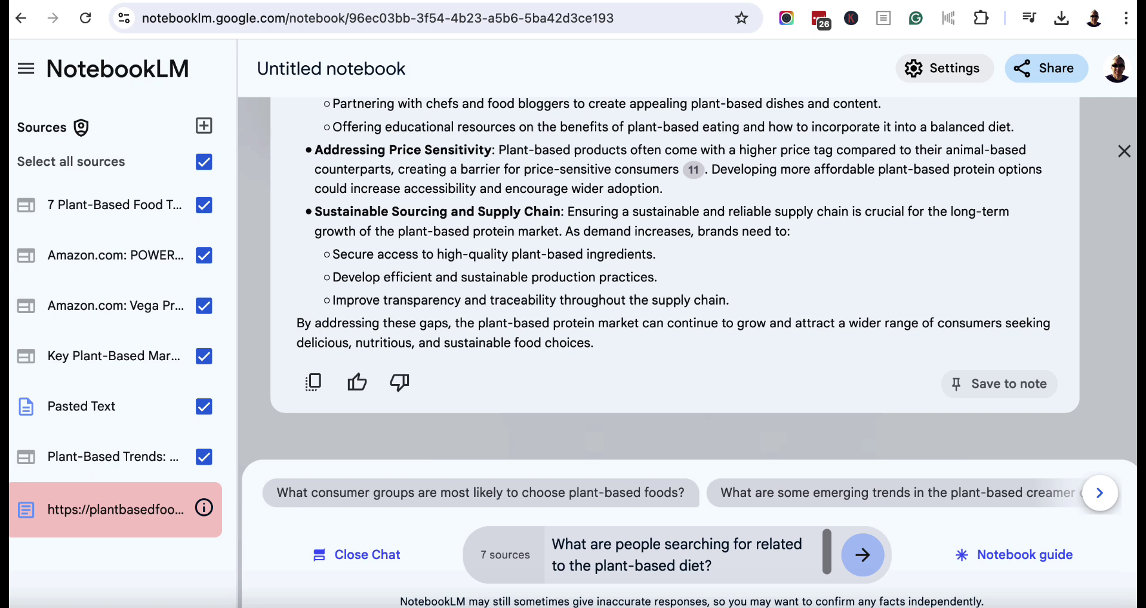
click(862, 554)
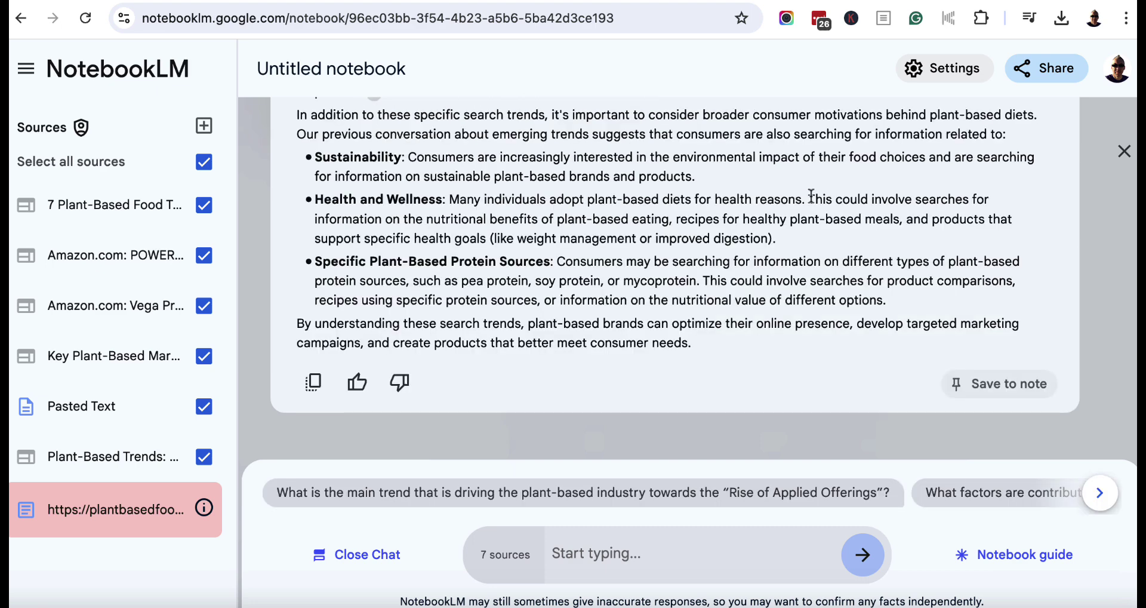
scroll(623, 278, up, 6)
scroll(623, 277, down, 1)
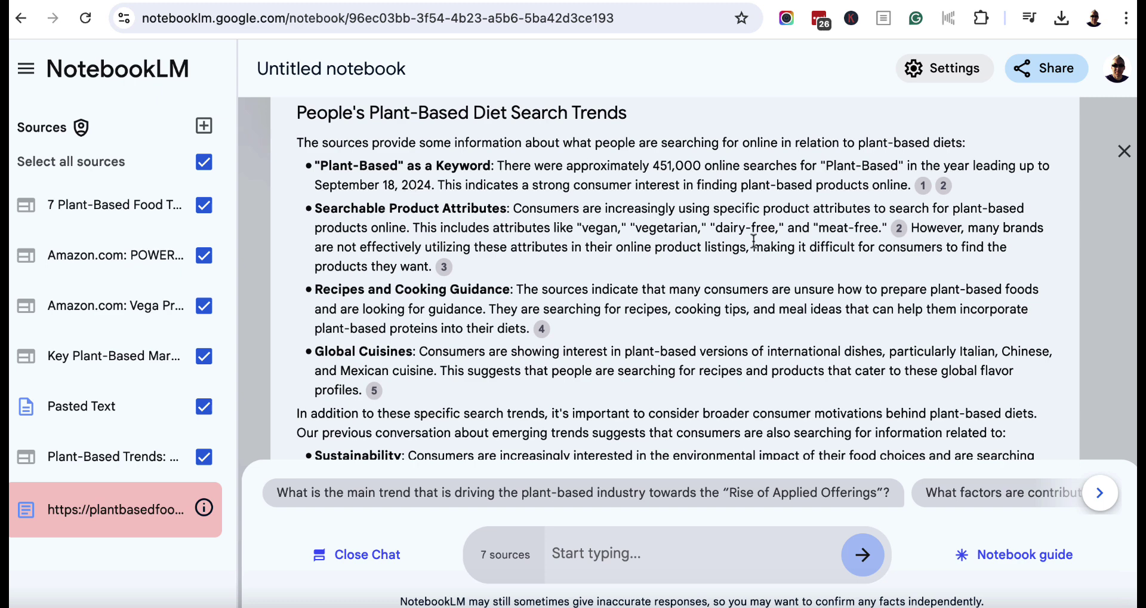
scroll(449, 325, down, 1)
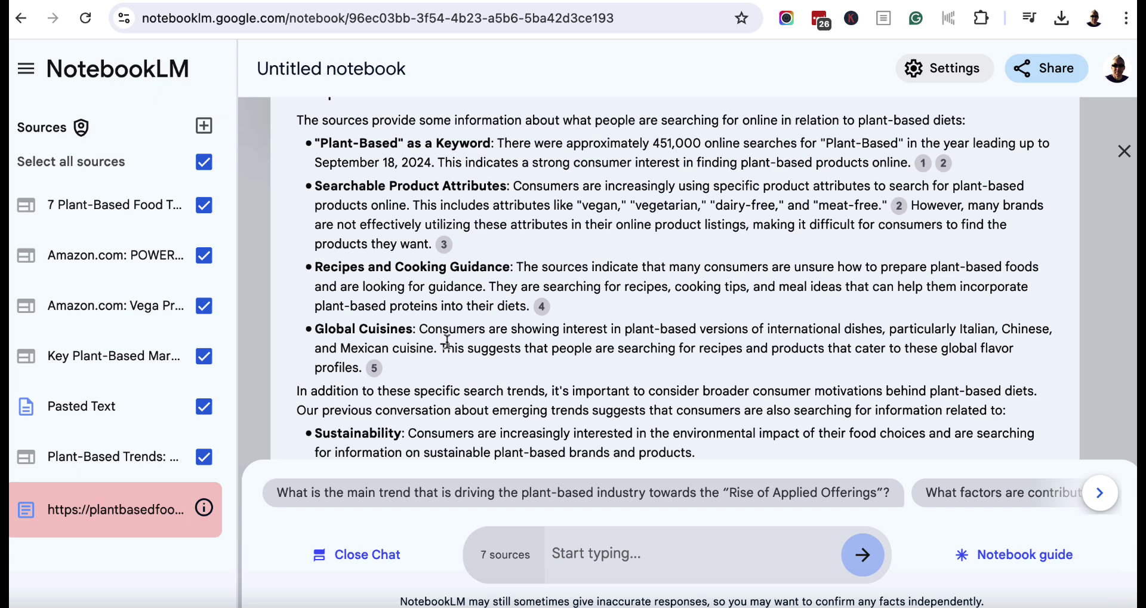
scroll(448, 341, down, 10)
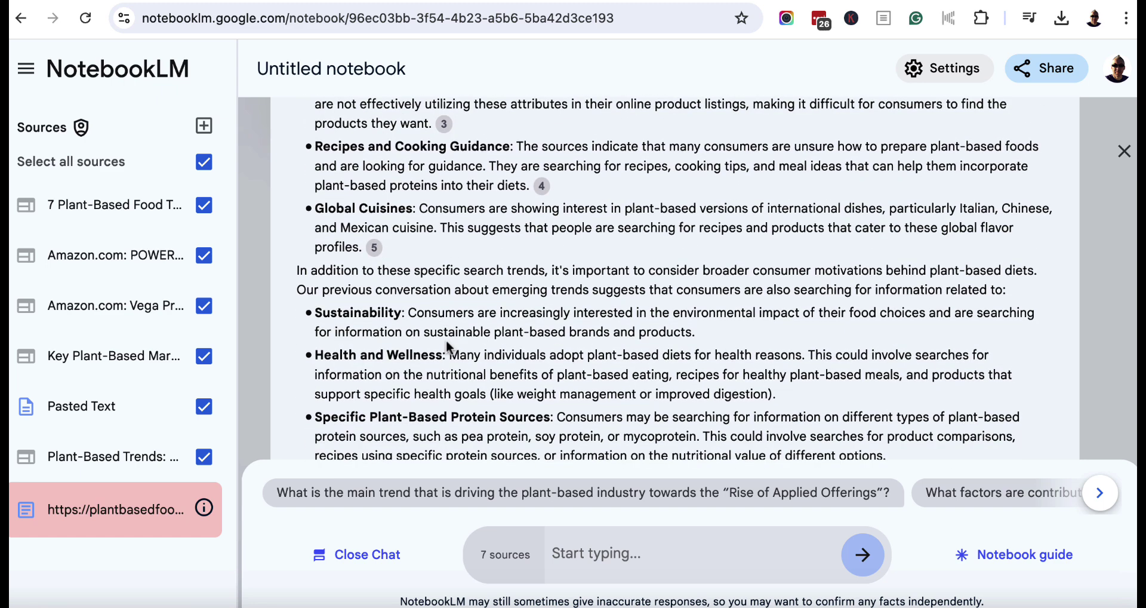